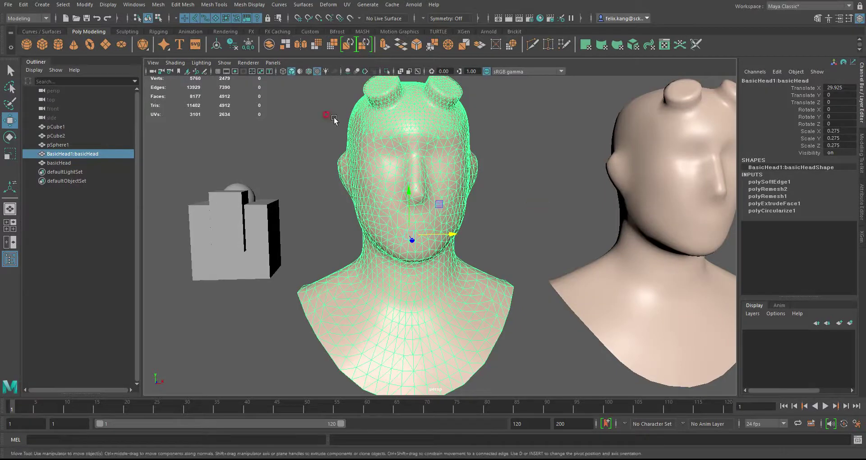
left_click(159, 6)
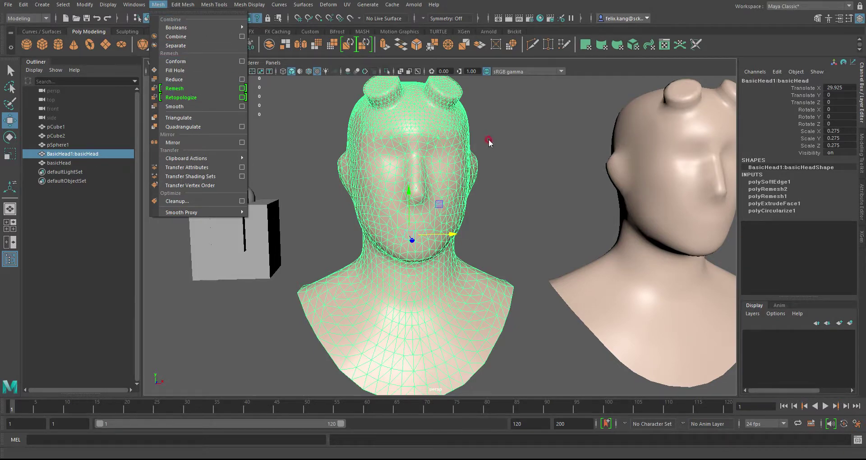
left_click(509, 168)
mouse_move(499, 164)
left_mouse_down("alt")
mouse_move(457, 180)
mouse_move(509, 171)
left_mouse_up("alt")
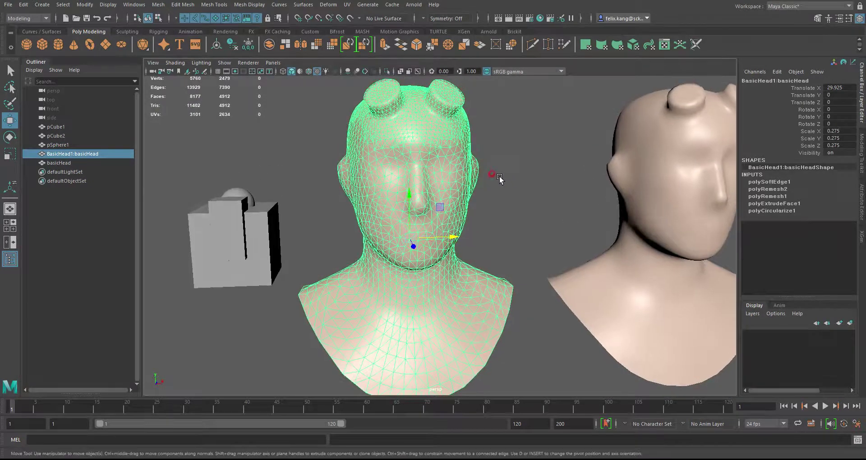
right_click_drag(541, 177, 434, 188, "alt")
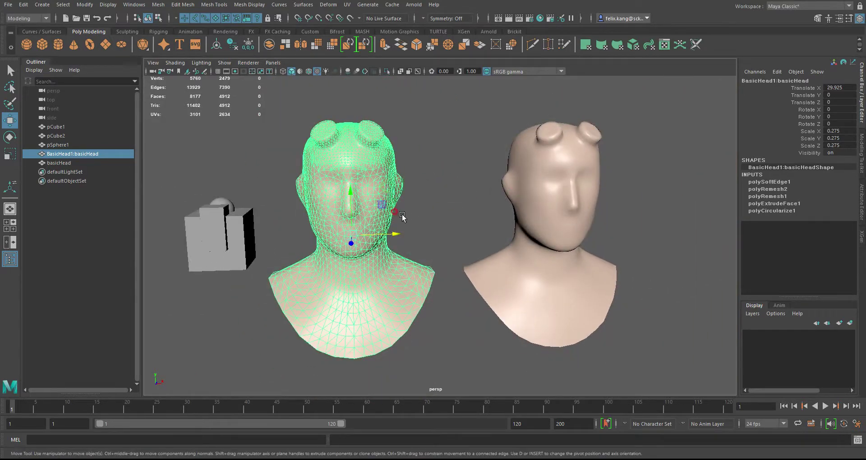
- Delete the retopologized basicHead bust, keeping the BasicHead1 bust and the cube objects
left_click(531, 201)
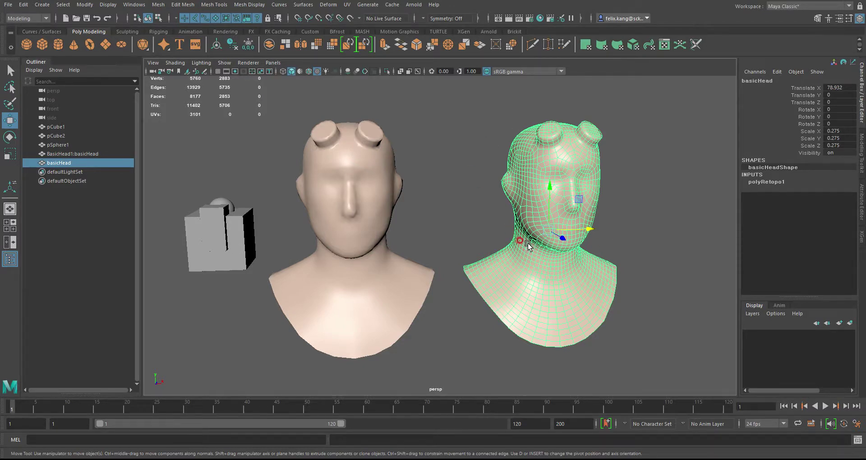
left_click_drag(563, 220, 548, 213, "alt")
right_click_drag(547, 210, 669, 211, "alt")
left_click_drag(669, 210, 458, 193, "alt")
right_click_drag(458, 194, 484, 220, "alt")
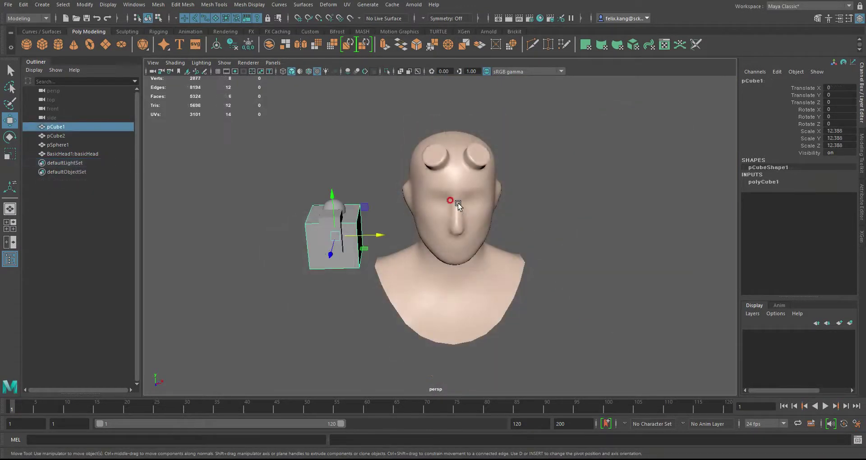
left_click_drag(555, 213, 479, 238, "alt")
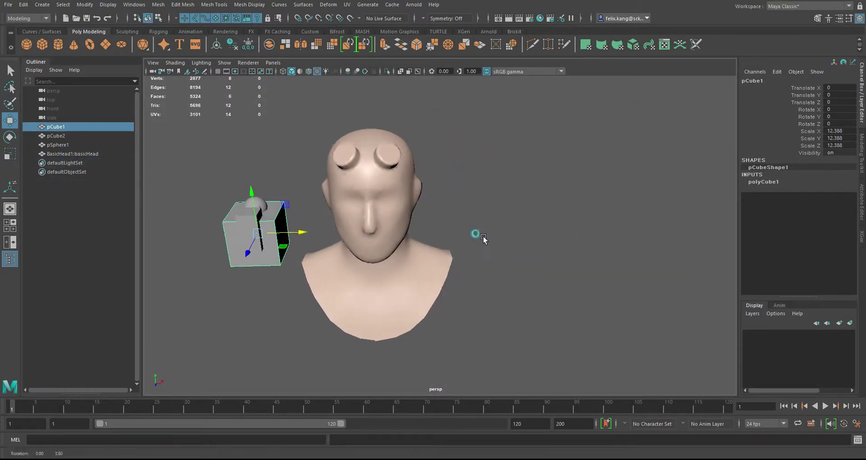
left_click(418, 284)
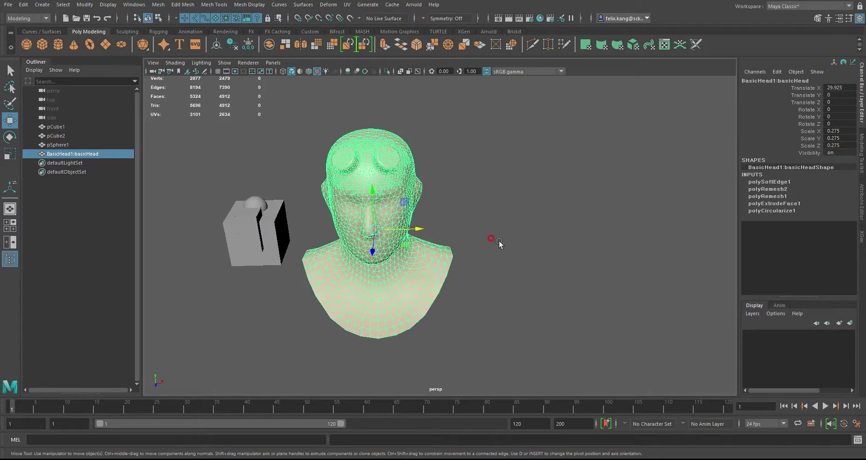
mouse_move(478, 178)
left_mouse_down("alt")
mouse_move(483, 159)
mouse_move(469, 166)
left_mouse_up("alt")
left_click(491, 192)
left_click_drag(458, 205, 451, 216, "alt")
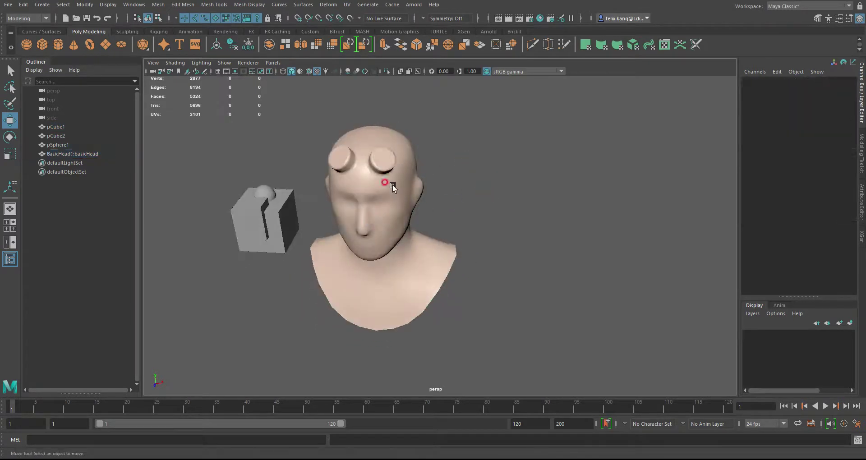
left_click(390, 194)
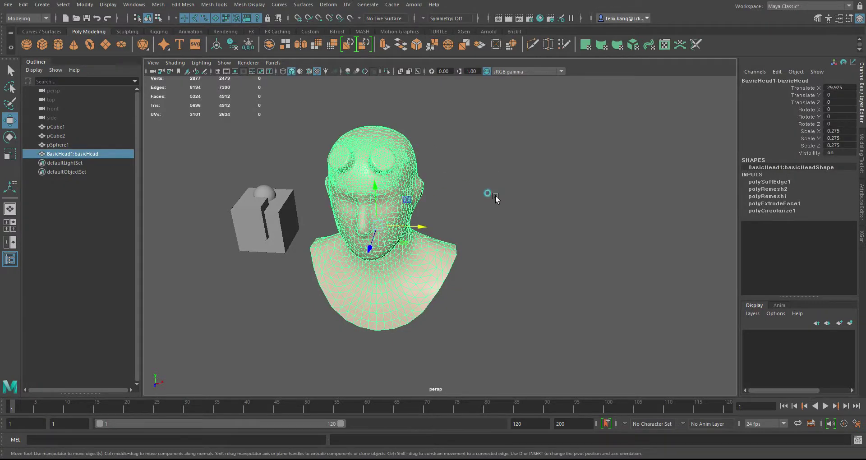
left_click(490, 193)
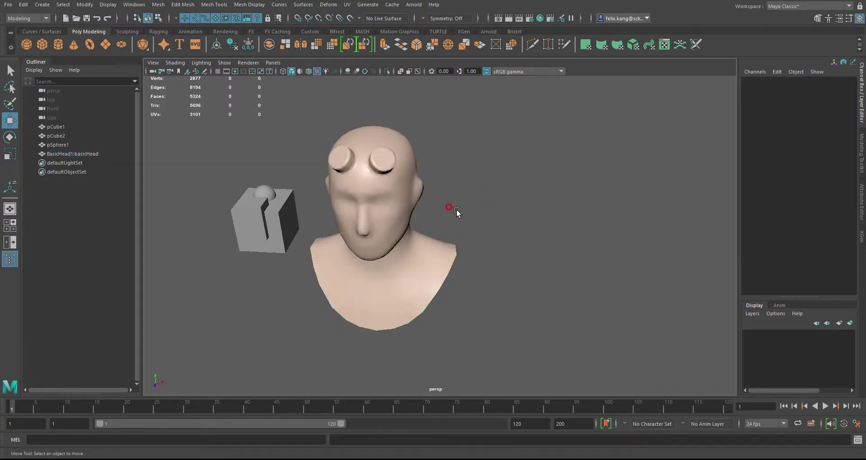
- Import BasicHead.ma from the Bipeds sculpting base meshes in the Content Browser, then close the browser
left_click_drag(311, 167, 383, 174, "alt")
middle_click_drag(383, 174, 407, 202, "alt")
right_click_drag(408, 202, 284, 199, "alt")
middle_click_drag(285, 195, 306, 187, "alt")
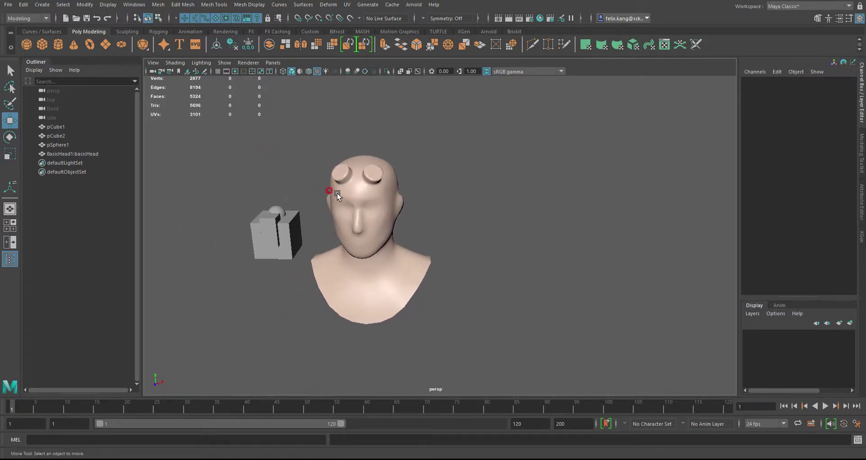
left_click(134, 5)
mouse_move(166, 36)
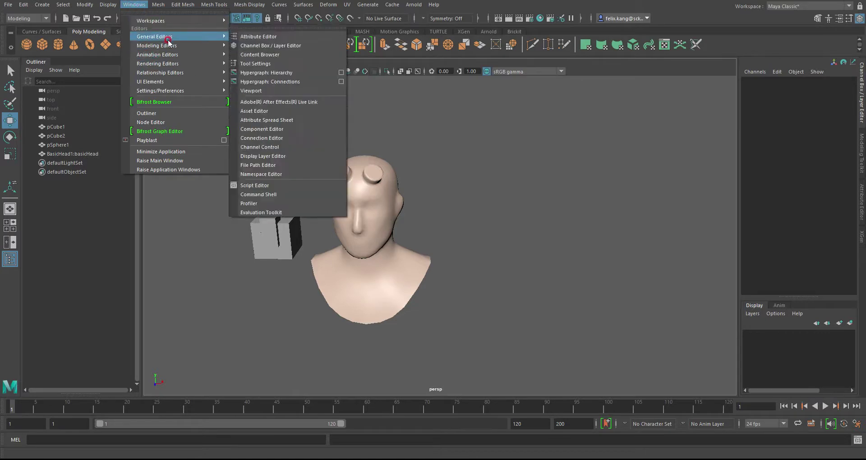
left_click(286, 54)
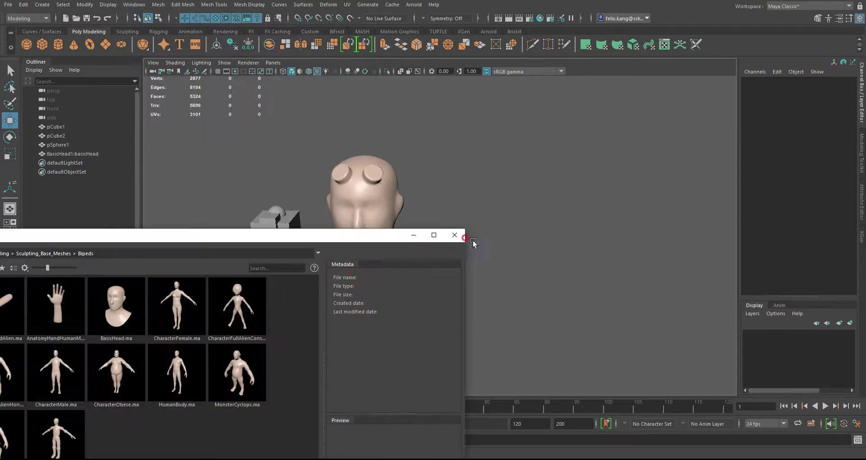
double_click(116, 307)
left_click(459, 239)
- Scale the imported head uniformly to about 0.253 and move it along X to about 83.5, beside the existing bust
left_click(290, 191)
scroll(361, 228, "down", 5)
key("e")
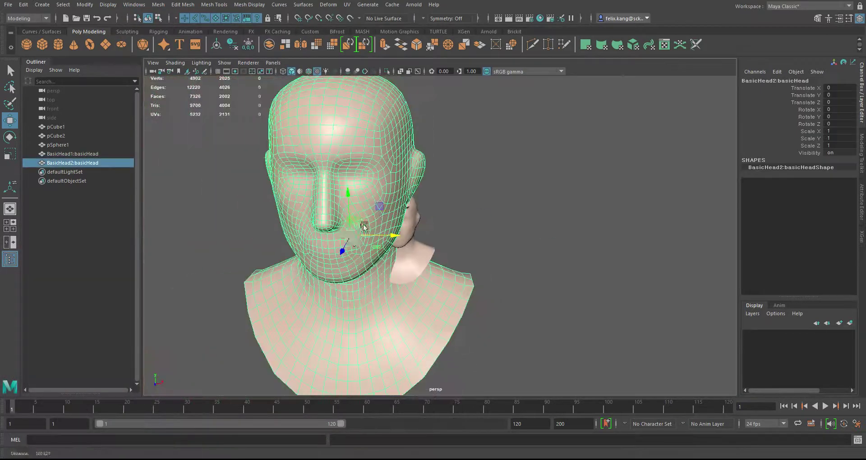
key("r")
left_click_drag(350, 235, 253, 228)
key("w")
left_click_drag(372, 237, 517, 239)
key("f")
- Switch the imported head to face selection and open the Paint Selection Tool's stroke settings, with Reflection on the X axis
left_click(571, 237)
left_click_drag(472, 189, 447, 220, "alt")
left_click(406, 193)
right_click_drag(406, 192, 487, 193, "alt")
middle_click_drag(433, 182, 440, 215, "alt")
left_click_drag(440, 215, 439, 213, "alt")
right_click_drag(419, 175, 421, 201)
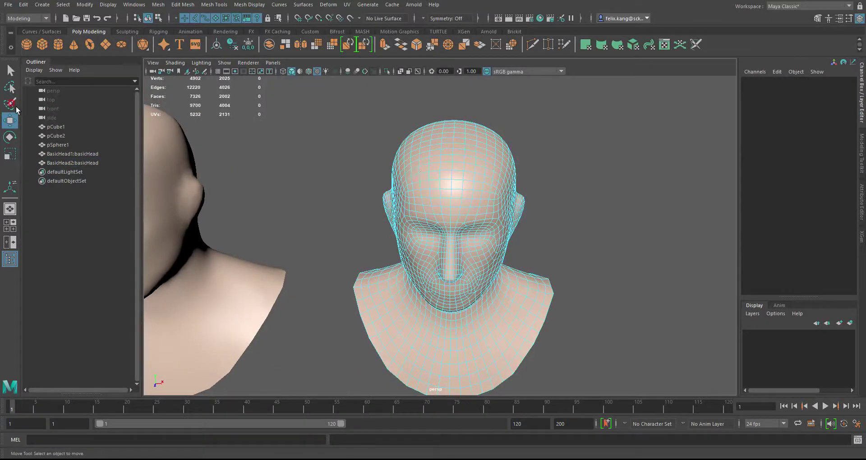
double_click(10, 103)
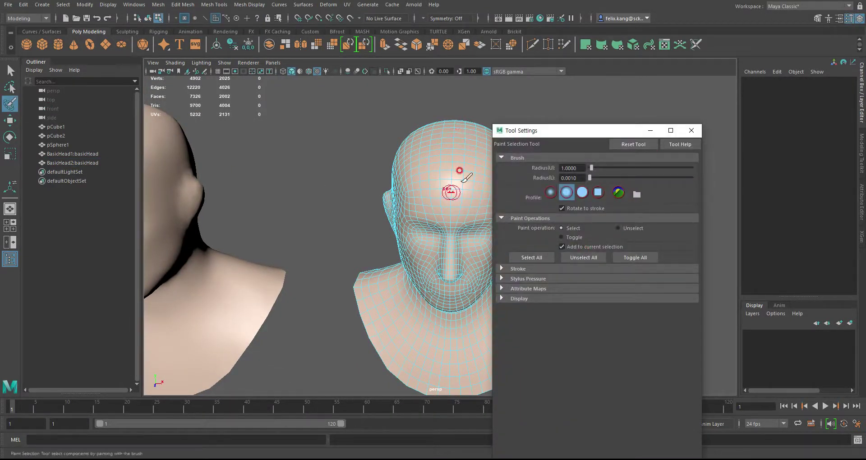
mouse_move(464, 180)
left_mouse_down("alt")
mouse_move(416, 202)
mouse_move(397, 193)
mouse_move(566, 277)
left_mouse_up("alt")
left_click(518, 269)
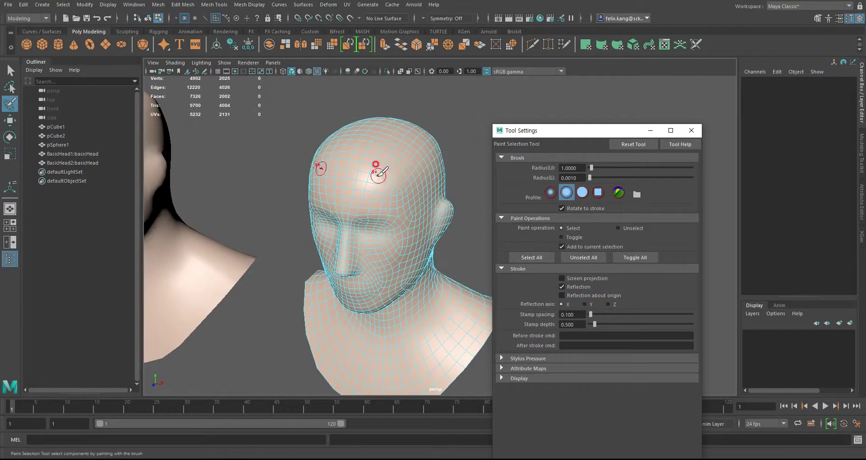
- Paint-select two mirrored patches of faces on the upper forehead and close the tool settings
scroll(382, 173, "up", 3)
middle_click_drag(377, 166, 403, 203, "alt")
mouse_move(402, 203)
left_mouse_down("alt")
mouse_move(403, 211)
mouse_move(416, 198)
left_mouse_up("alt")
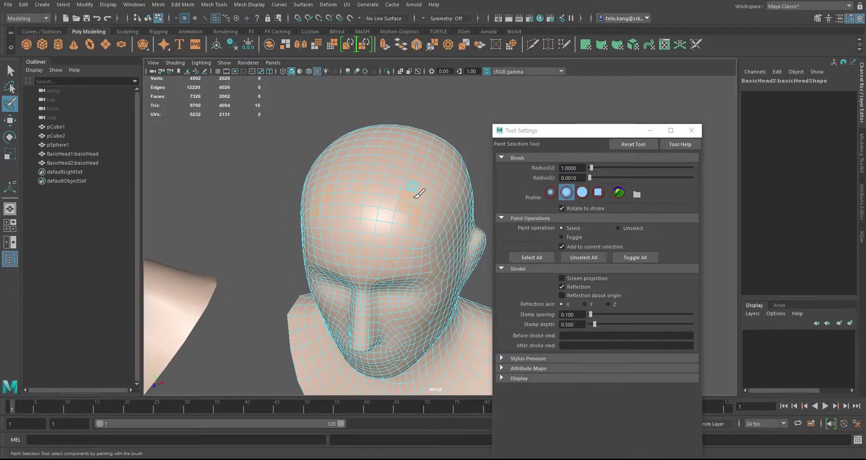
left_click_drag(414, 198, 383, 206)
mouse_move(405, 181)
left_mouse_down()
mouse_move(427, 189)
mouse_move(436, 211)
mouse_move(404, 228)
left_mouse_up()
key("4")
left_click(691, 131)
mouse_move(515, 203)
right_mouse_down("alt")
mouse_move(474, 192)
mouse_move(345, 123)
right_mouse_up("alt")
- Circularize the two selected face patches on the forehead
left_click(221, 5)
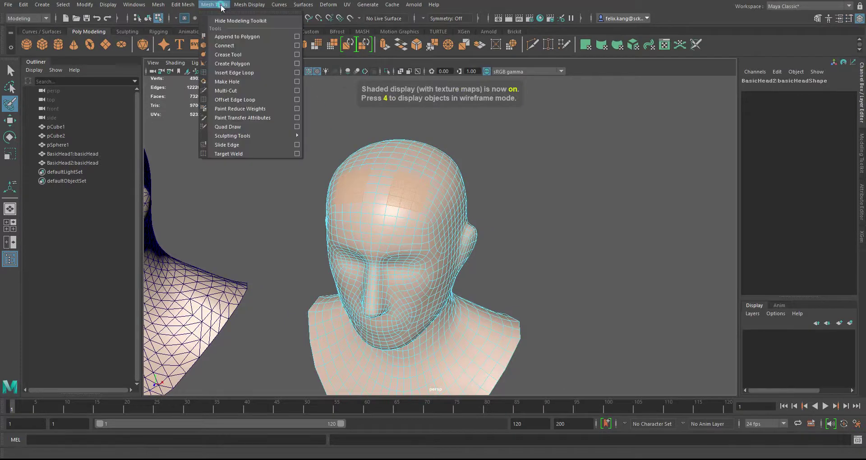
mouse_move(183, 5)
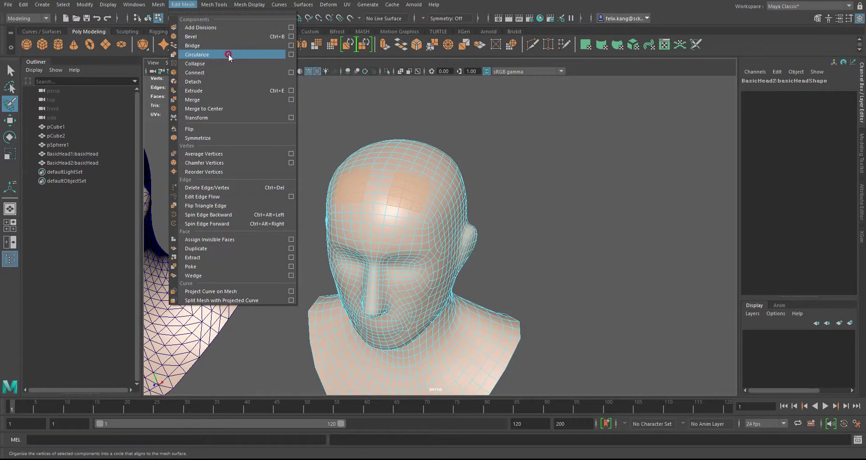
left_click(198, 54)
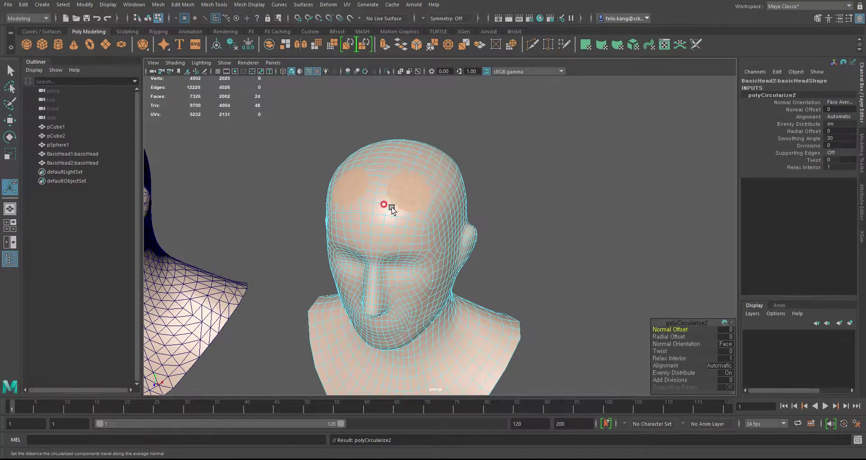
left_click_drag(392, 207, 400, 218, "alt")
right_click_drag(400, 219, 569, 208, "alt")
left_click_drag(569, 208, 475, 188, "alt")
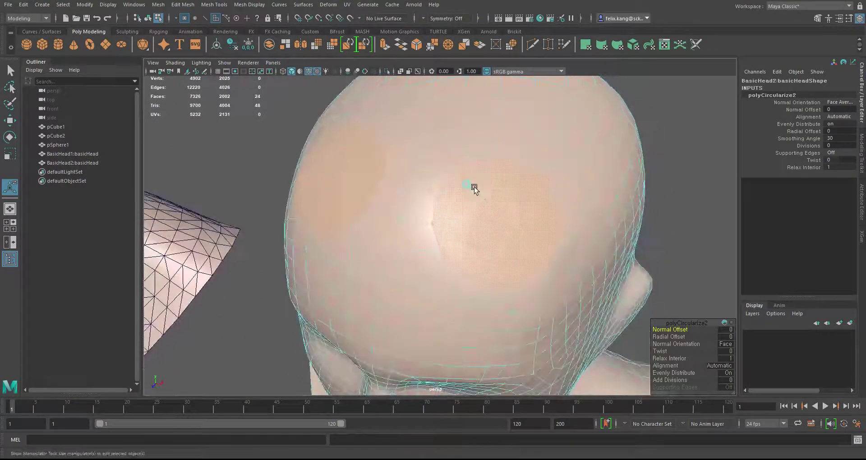
right_click_drag(604, 257, 451, 235, "alt")
left_click_drag(451, 234, 382, 174, "alt")
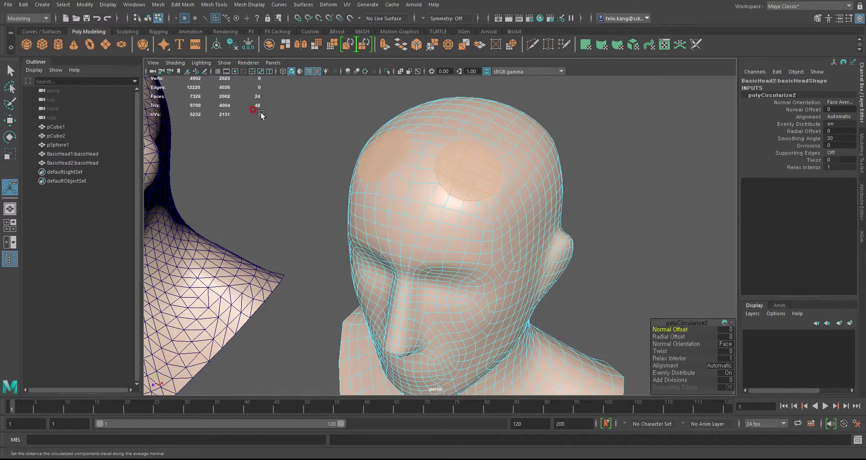
- Extrude both circular patches outward into horns with a Local Translate Z of 2.152, then return to object selection
left_click(384, 44)
left_click_drag(522, 203, 485, 228, "alt")
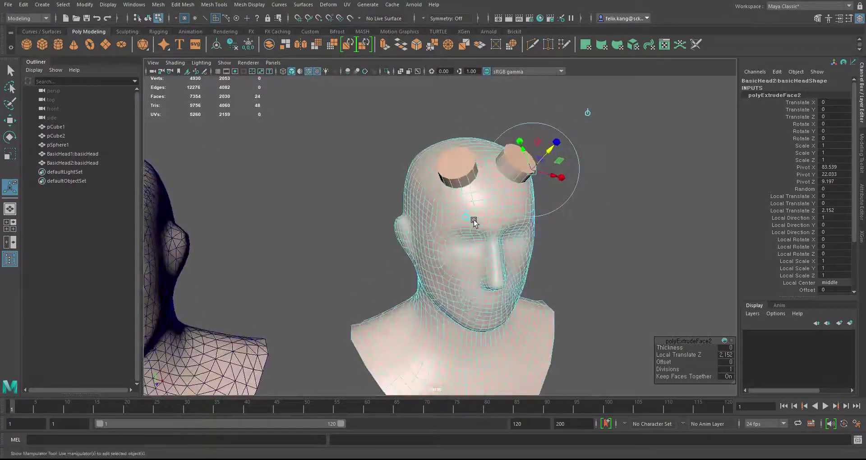
key("q")
left_click(609, 238)
key("F8")
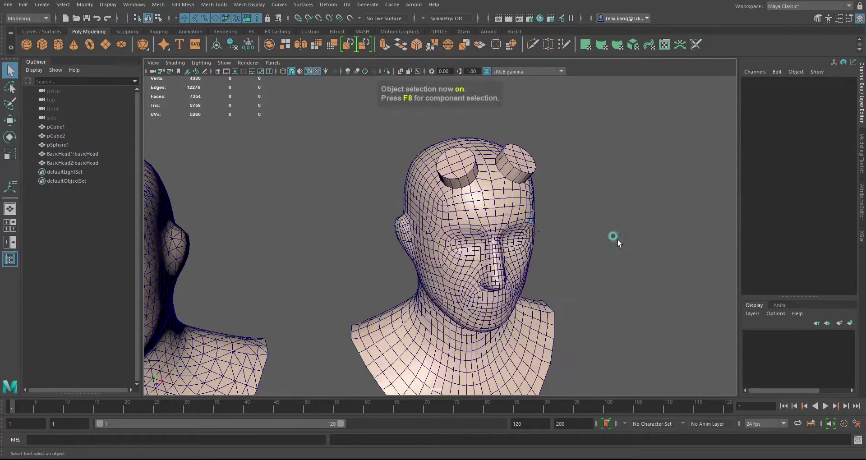
- Delete the imported head with the extruded horns and turn off wireframe on shaded
left_click(458, 198)
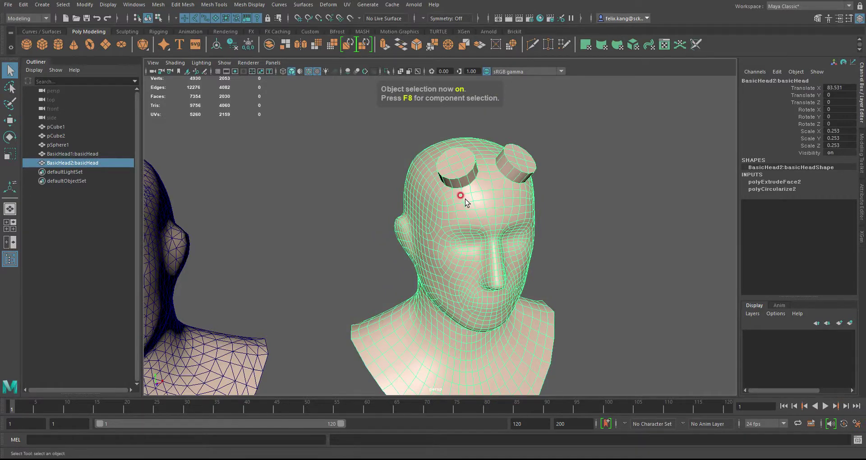
key("Delete")
left_click_drag(321, 215, 493, 221, "alt")
left_click(312, 69)
- Select the remaining BasicHead1 bust and examine its triangulated mesh and horns from the front and both sides
left_click_drag(358, 194, 472, 170, "alt")
left_click(472, 170)
mouse_move(510, 205)
left_mouse_down("alt")
mouse_move(512, 193)
mouse_move(502, 189)
left_mouse_up("alt")
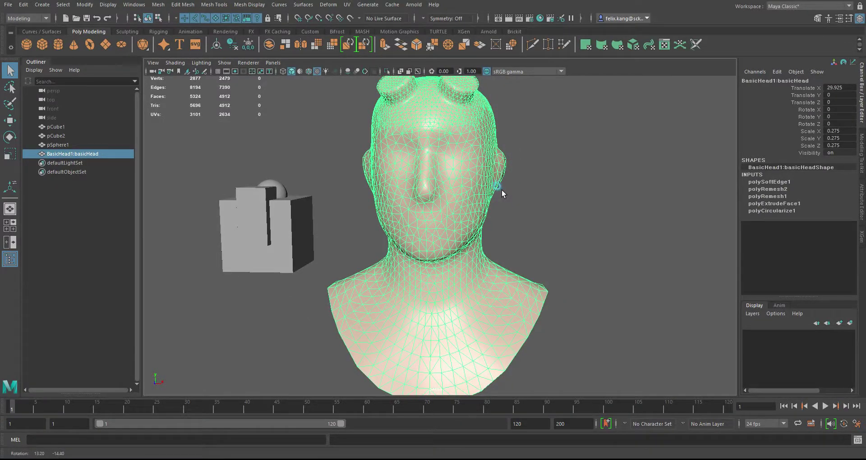
middle_click_drag(421, 191, 429, 225, "alt")
right_click_drag(534, 236, 506, 235, "alt")
left_click_drag(505, 235, 446, 233, "alt")
left_click(495, 227)
left_click(465, 217)
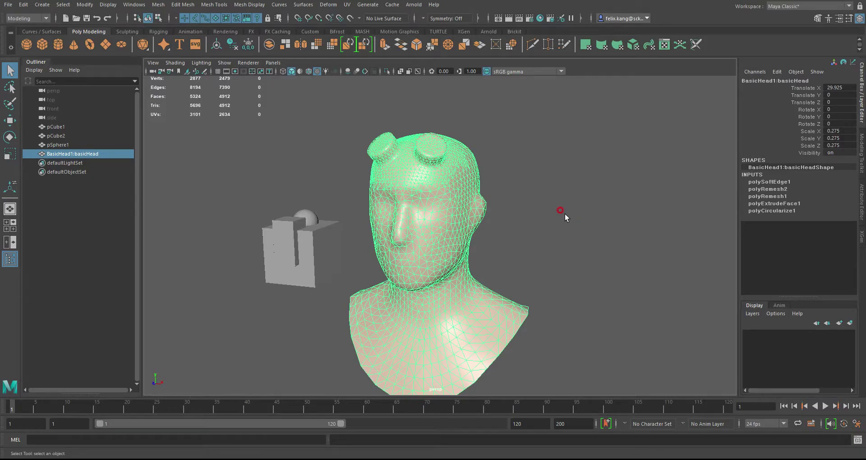
left_click_drag(426, 258, 454, 260, "alt")
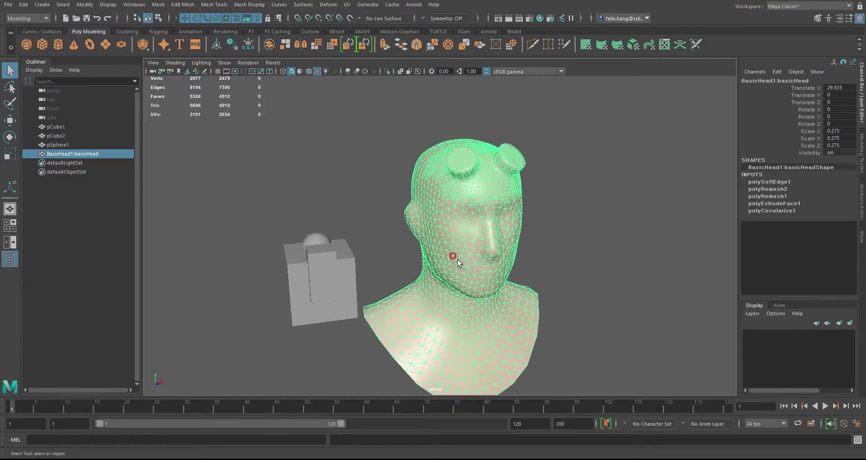
middle_click_drag(430, 250, 434, 223, "alt")
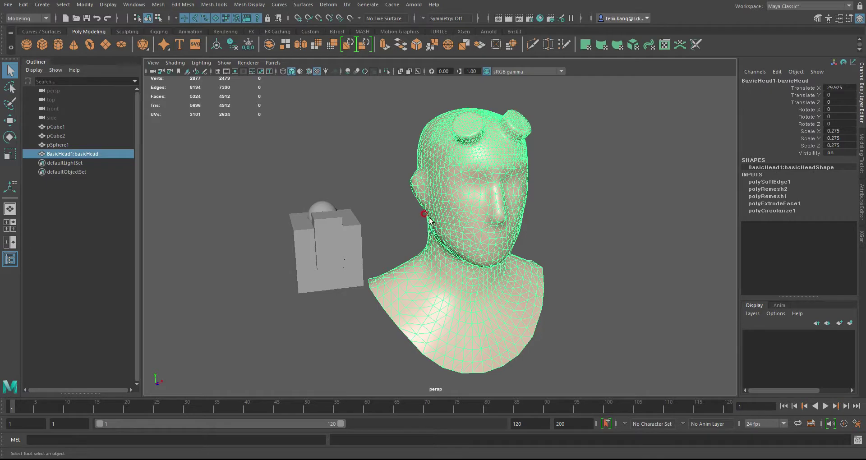
left_click_drag(382, 232, 412, 232, "alt")
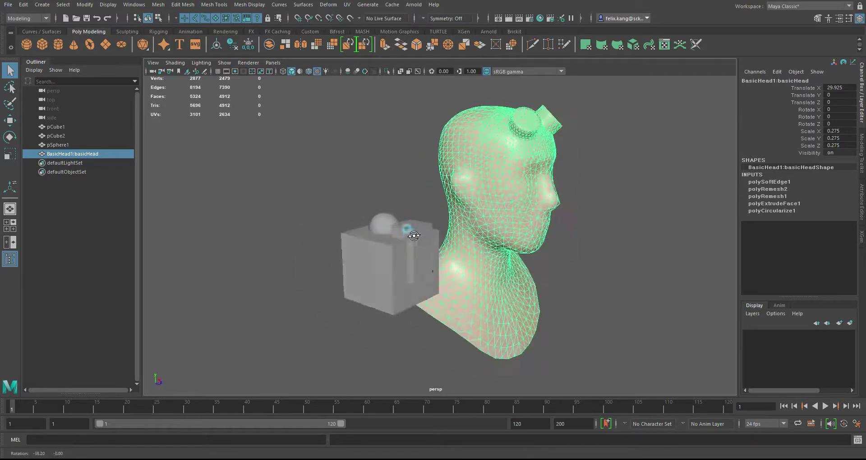
- Subtract the narrow box pCube2 from the large cube pCube1 with a Boolean Difference
left_click(419, 242)
right_click_drag(422, 243, 466, 244, "alt")
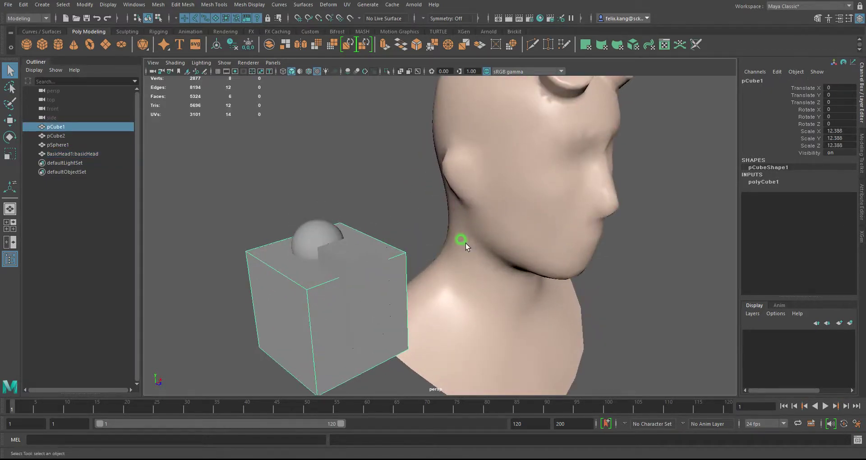
left_click(361, 256, "shift")
left_click(208, 4)
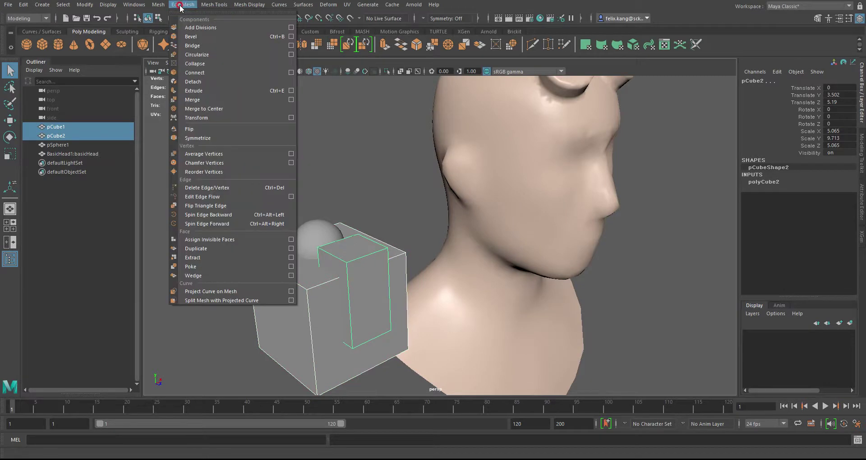
left_click(162, 4)
mouse_move(199, 27)
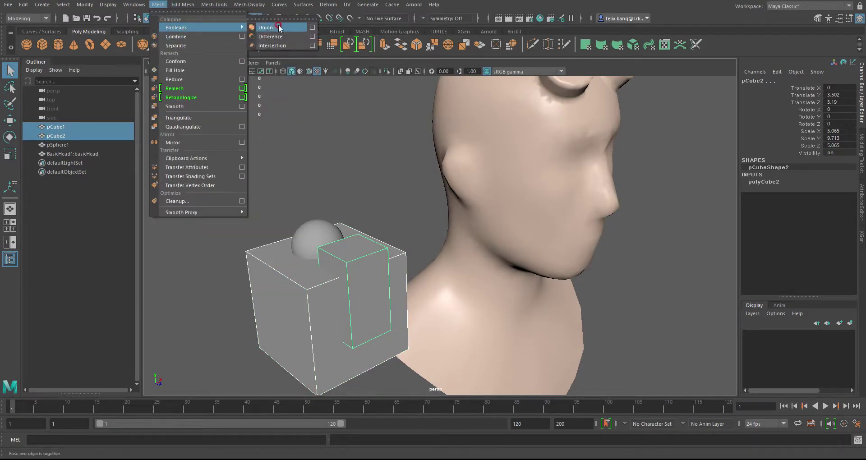
left_click(270, 37)
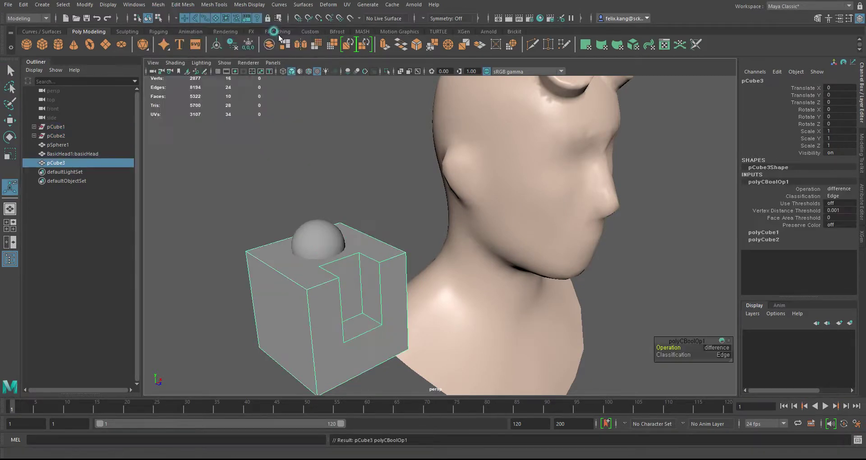
- Subtract the sphere pSphere1 from the notched cube with another Boolean Difference, and check the resulting cuts
left_click(323, 237, "shift")
key("g")
left_click(384, 202)
left_click_drag(454, 149, 459, 271, "alt")
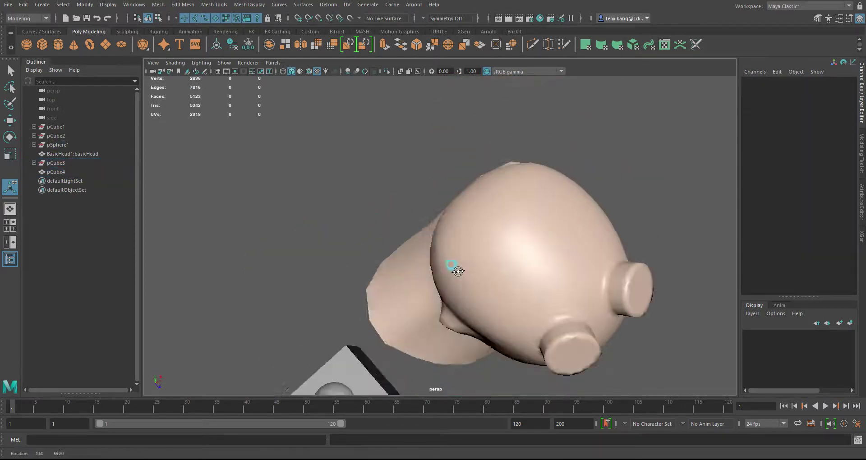
left_click(351, 325)
left_click_drag(347, 317, 353, 211, "alt")
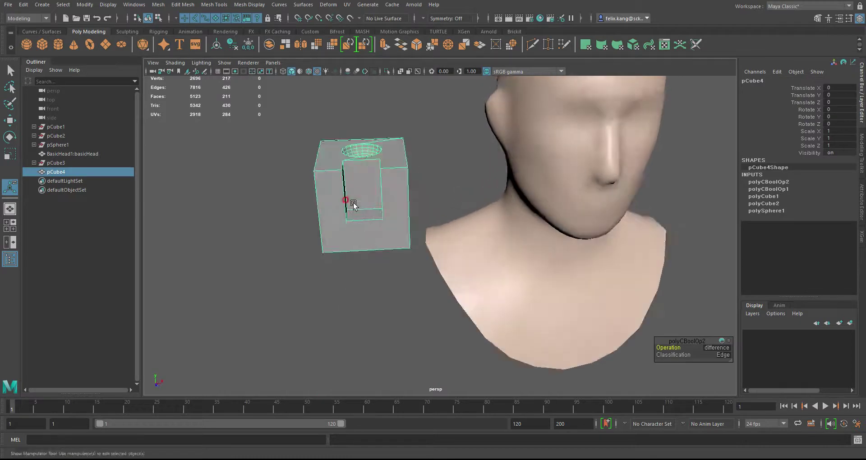
middle_click_drag(354, 213, 387, 258, "alt")
right_click_drag(388, 258, 539, 255, "alt")
left_click_drag(414, 211, 417, 254, "alt")
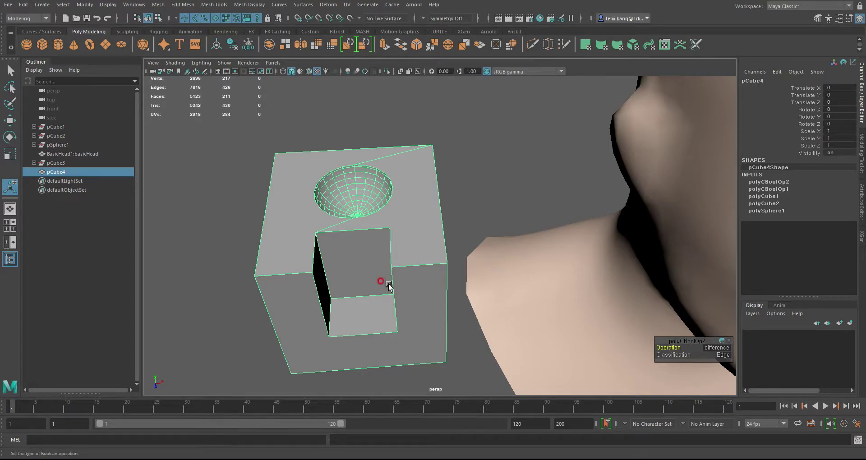
- Open the Retopologize options for the cut cube and position the dialog clear of the model
left_click(158, 5)
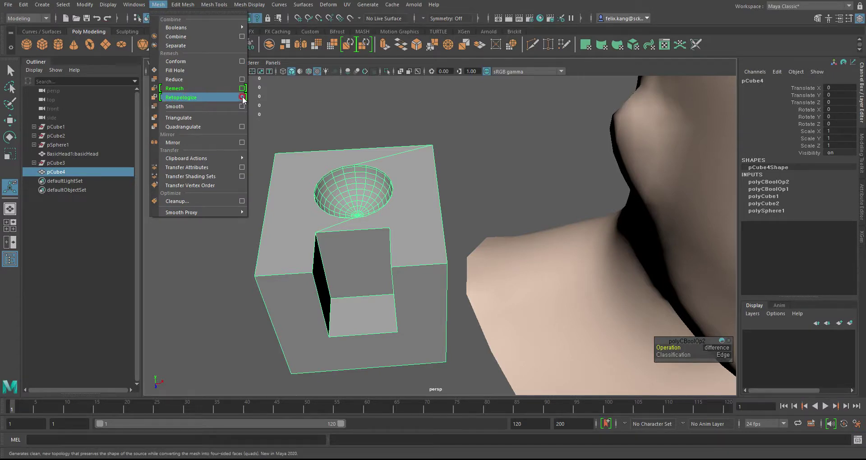
left_click(242, 98)
left_click(19, 165)
left_click(36, 183)
left_click_drag(93, 153, 95, 55)
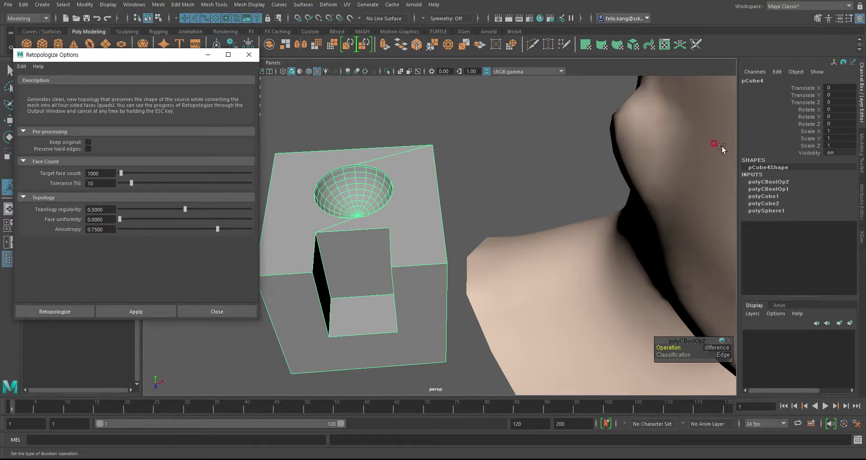
left_click_drag(151, 58, 152, 128)
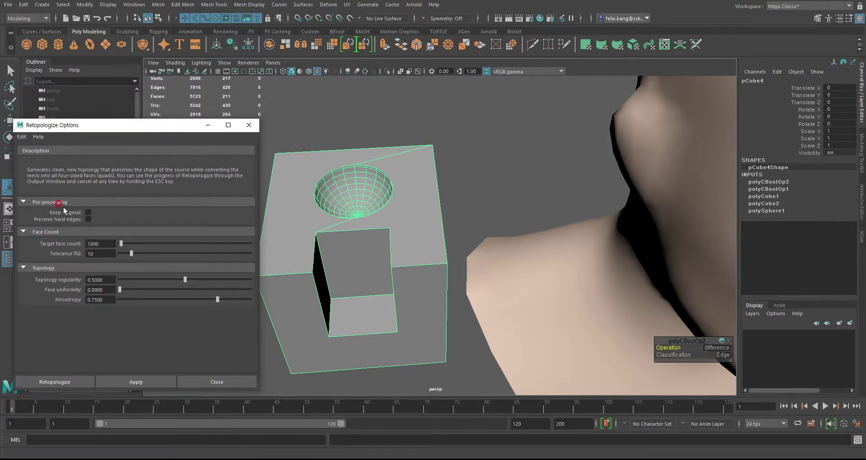
left_click_drag(299, 125, 438, 172, "alt")
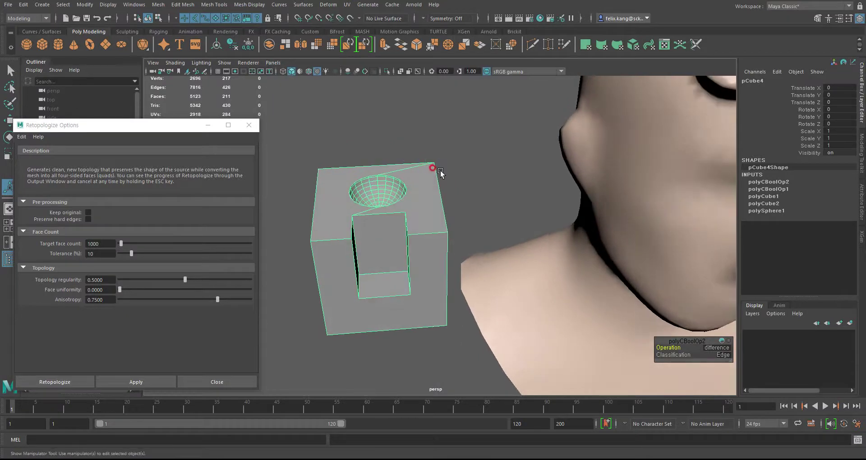
- Delete the construction history of the cut cube and reselect it
left_click(42, 5)
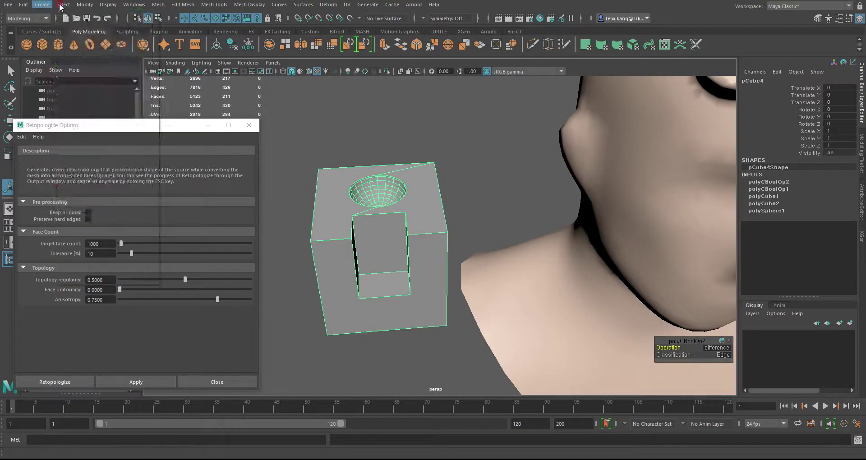
left_click(24, 4)
mouse_move(68, 111)
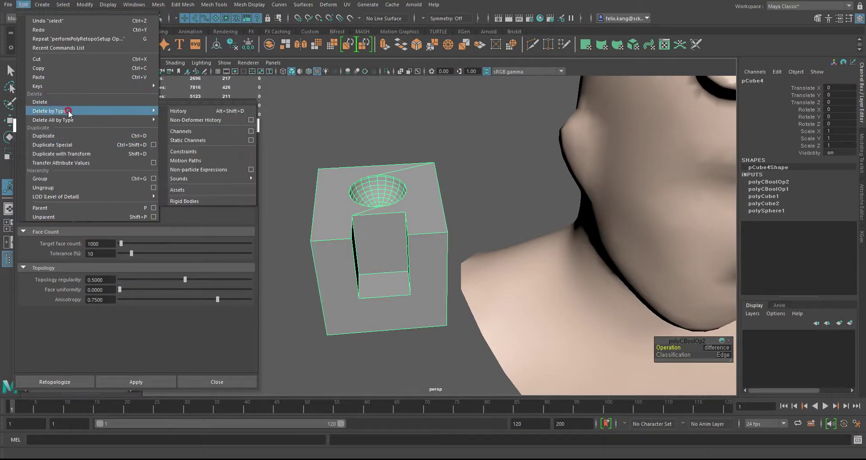
left_click(190, 111)
left_click_drag(412, 193, 416, 182, "alt")
left_click(453, 169)
left_click(414, 193)
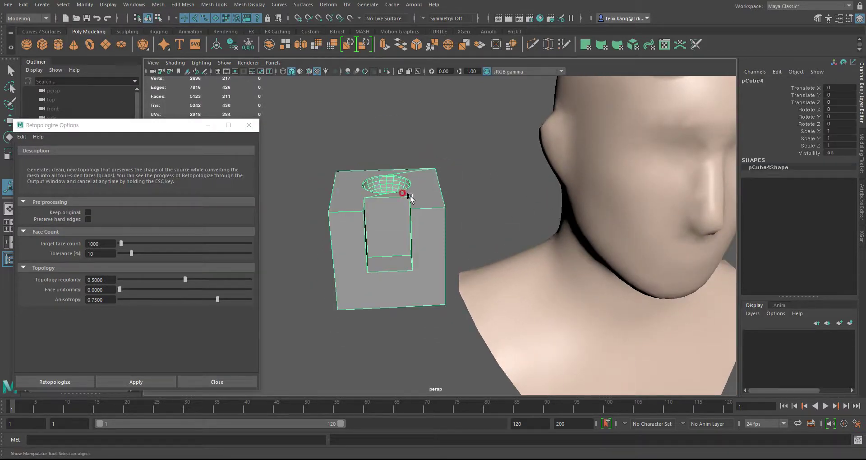
- Retopologize the cut cube with Keep original and Preserve hard edges off, a target face count of 1000 and 10% tolerance
left_click(88, 212)
left_click_drag(133, 129, 196, 183)
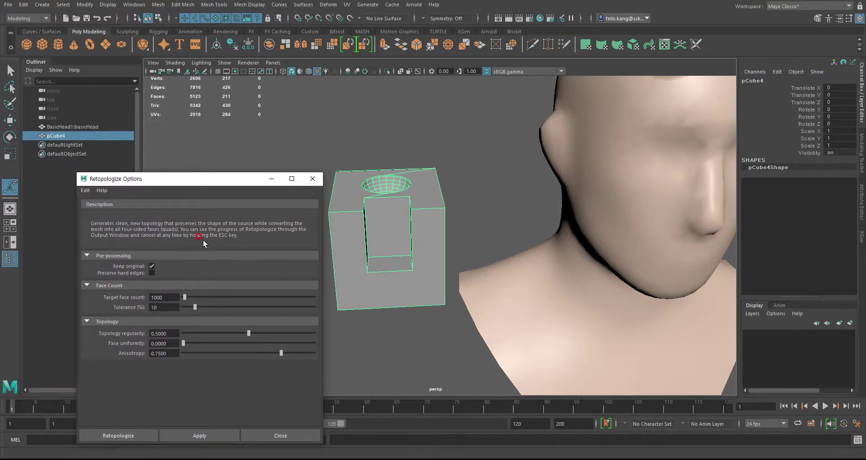
left_click_drag(201, 182, 180, 153)
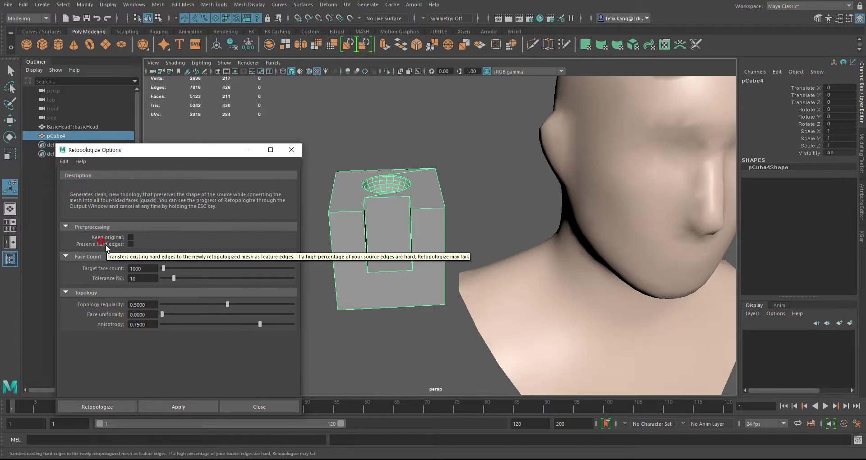
left_click_drag(161, 150, 665, 65)
left_click_drag(427, 212, 400, 197, "alt")
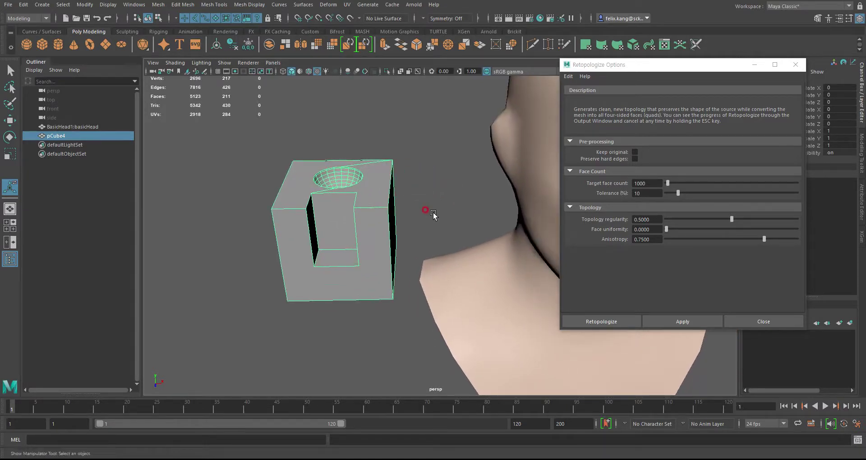
left_click(706, 321)
- Examine the retopologized cube's quad flow around the notch, the spherical cavity and the outer edges
left_click_drag(439, 198, 414, 199, "alt")
left_click(516, 265)
middle_click_drag(457, 241, 293, 235, "alt")
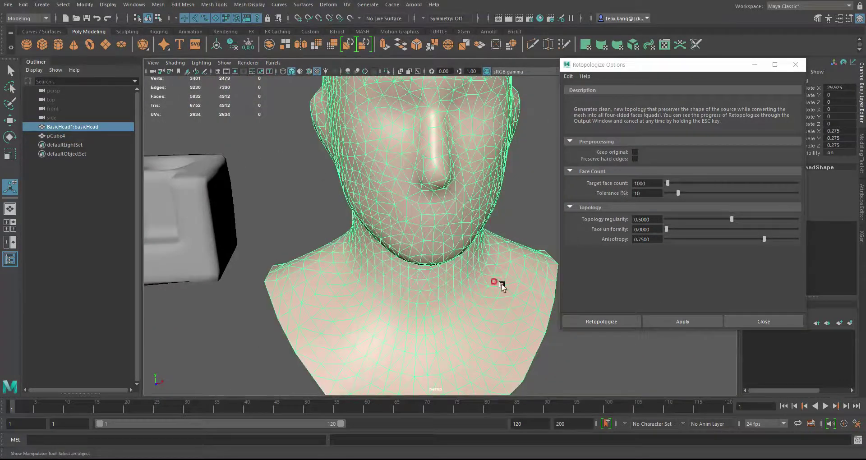
left_click_drag(271, 191, 417, 222, "alt")
left_click(373, 206)
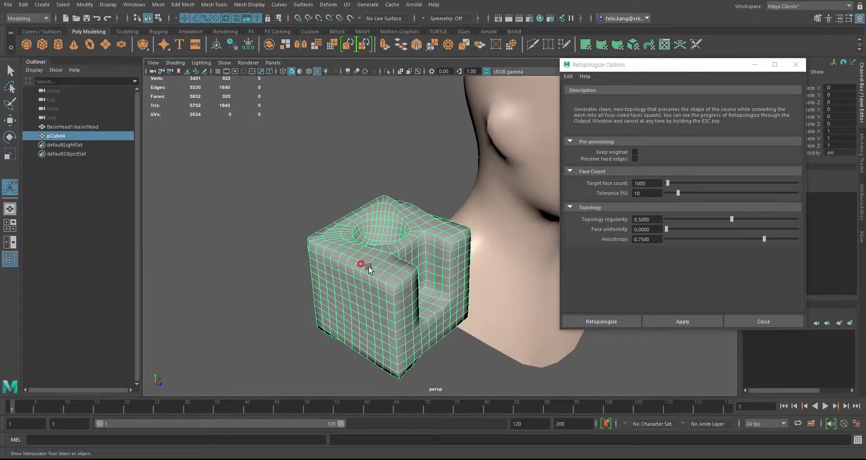
left_click_drag(457, 275, 379, 269, "alt")
middle_click_drag(393, 278, 402, 263, "alt")
left_click_drag(342, 212, 375, 225, "alt")
right_click_drag(401, 235, 461, 254, "alt")
left_click_drag(460, 253, 402, 236, "alt")
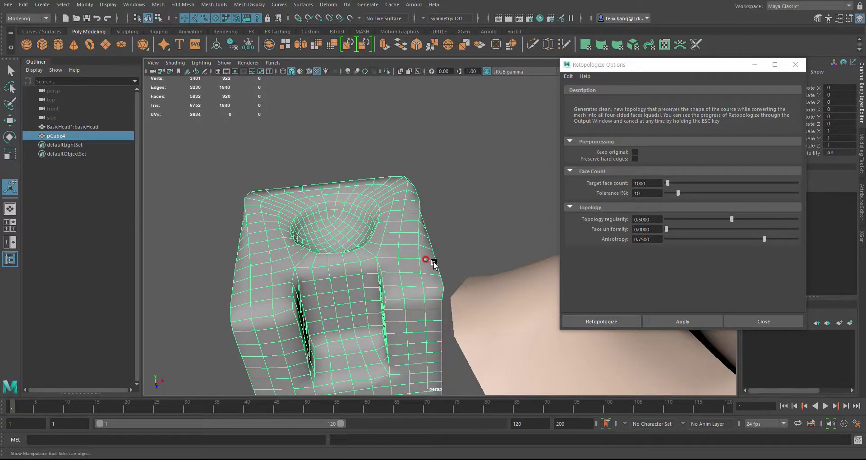
left_click_drag(431, 264, 430, 239, "alt")
- Undo the cube's retopology
key("ctrl+z")
key("ctrl+z")
key("ctrl+z")
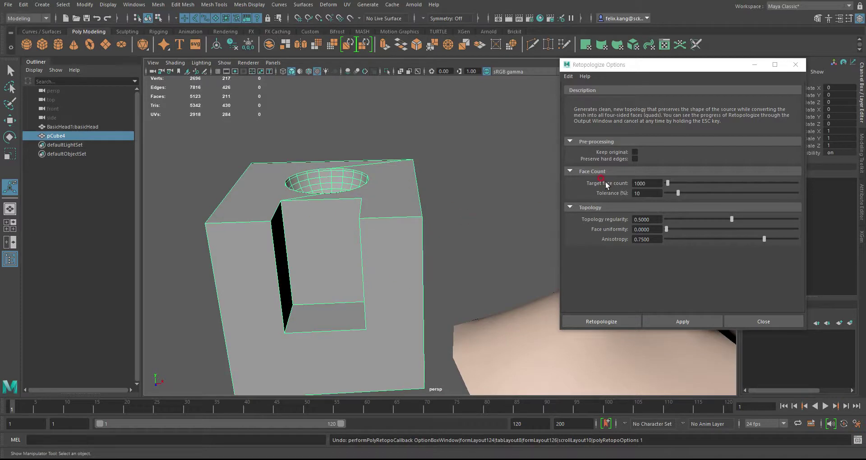
- Retopologize the cut cube with Preserve hard edges enabled and a target face count of 1000, and inspect its edges
left_click(635, 158)
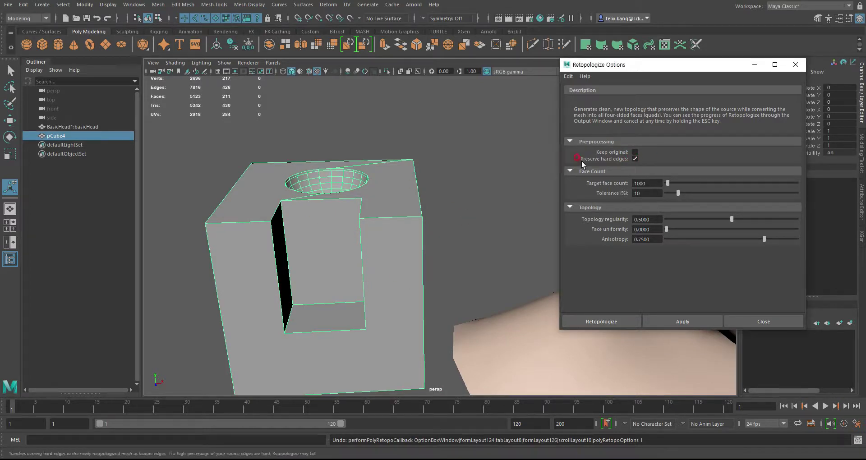
right_click_drag(427, 215, 422, 232, "alt")
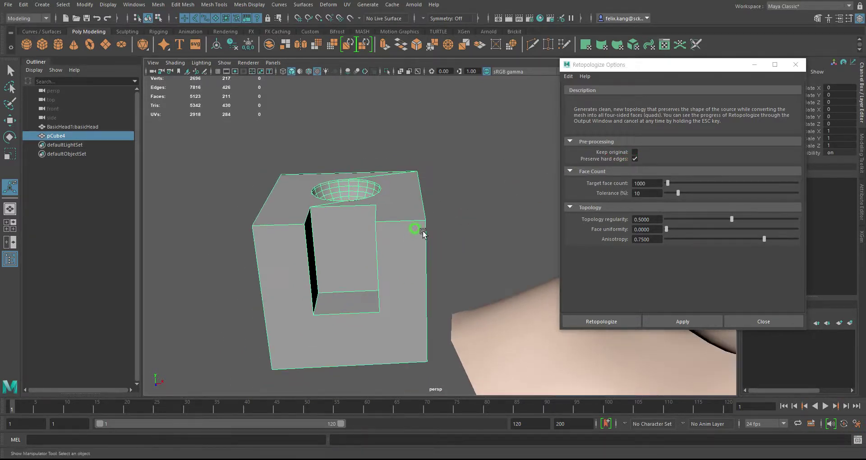
middle_click_drag(502, 239, 488, 207, "alt")
left_click(681, 321)
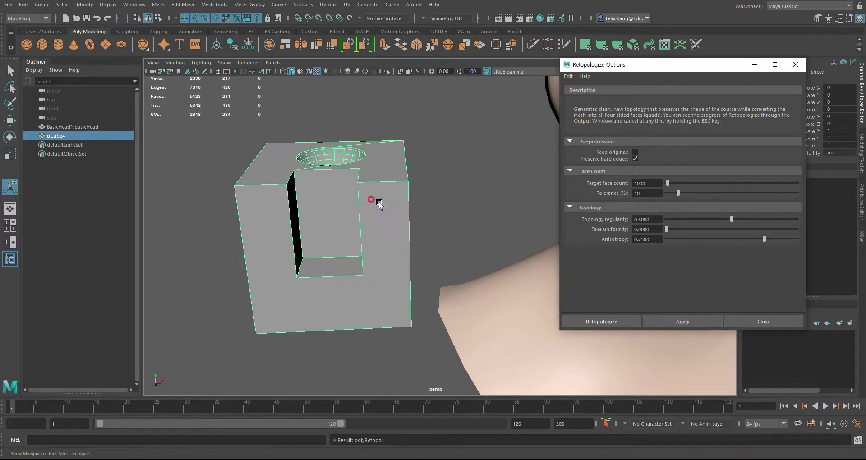
mouse_move(416, 177)
left_mouse_down("alt")
mouse_move(419, 244)
mouse_move(380, 187)
mouse_move(491, 245)
mouse_move(449, 199)
mouse_move(332, 228)
left_mouse_up("alt")
left_click(493, 241)
left_click_drag(495, 229, 455, 232, "alt")
scroll(475, 246, "up", 5)
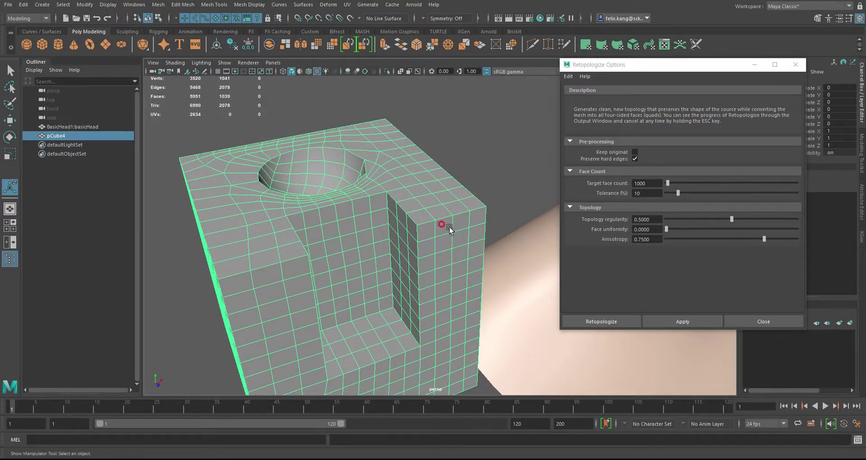
scroll(461, 229, "down", 5)
left_click_drag(460, 229, 412, 221, "alt")
- Select the BasicHead1 bust and turn off Preserve hard edges in the Retopologize options
left_click(434, 152)
left_click_drag(436, 156, 437, 180, "alt")
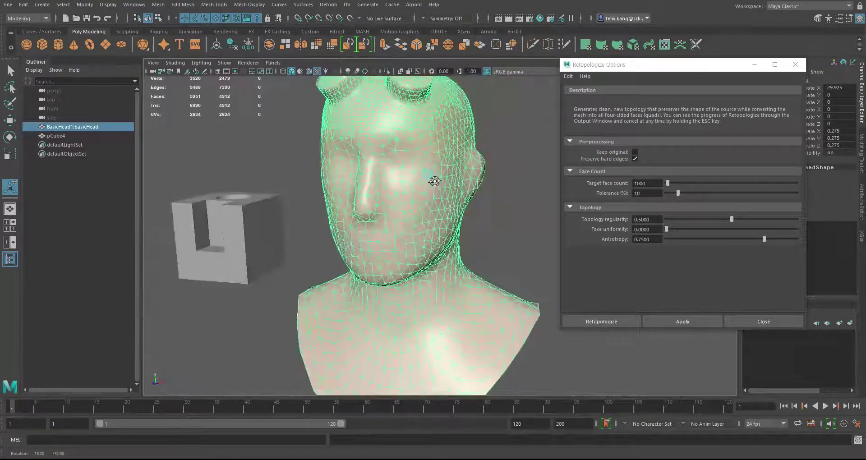
left_click_drag(397, 114, 383, 164, "alt")
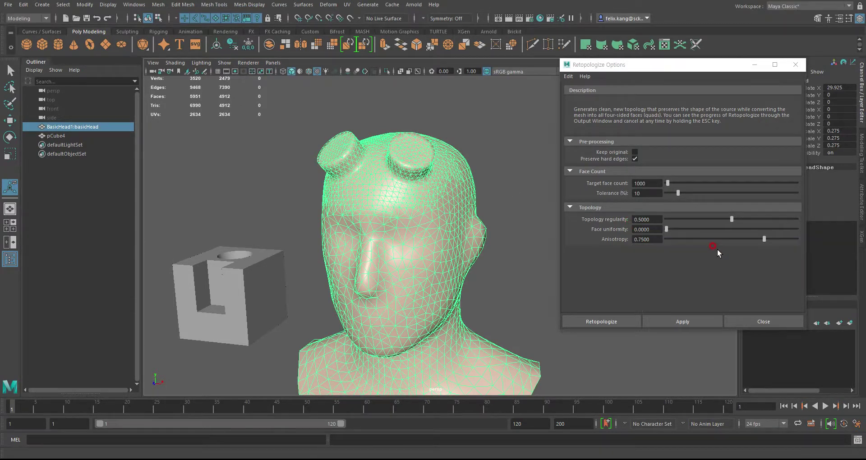
left_click(635, 159)
- Examine the bust's triangulated mesh on the face, neck and shoulders from the front and sides
left_click_drag(450, 256, 460, 233, "alt")
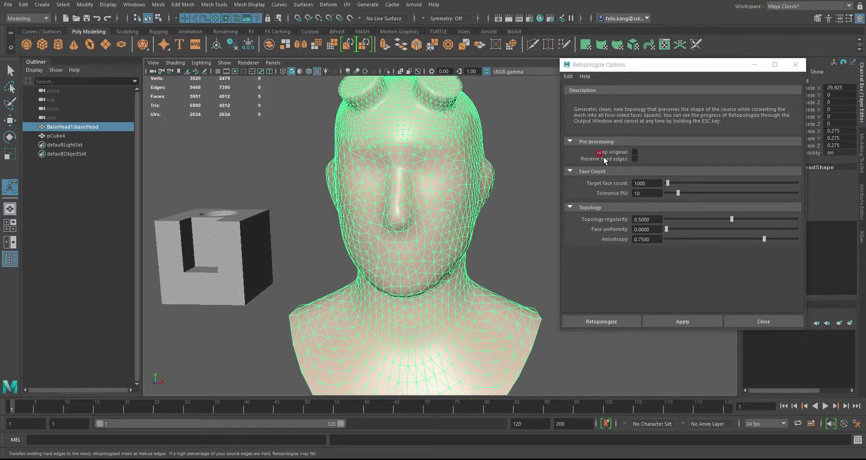
left_click_drag(491, 267, 452, 260, "alt")
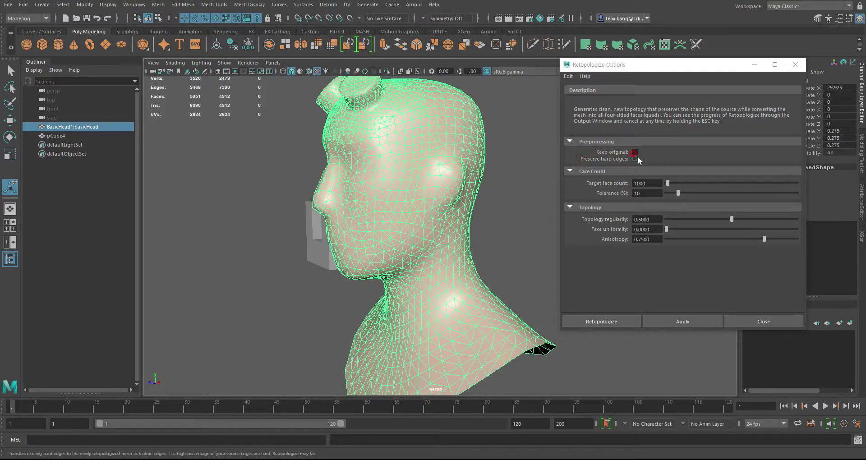
left_click_drag(507, 216, 541, 212, "alt")
left_click(568, 77)
left_click_drag(451, 235, 404, 224, "alt")
middle_click_drag(405, 225, 415, 229, "alt")
middle_click_drag(470, 233, 448, 178, "alt")
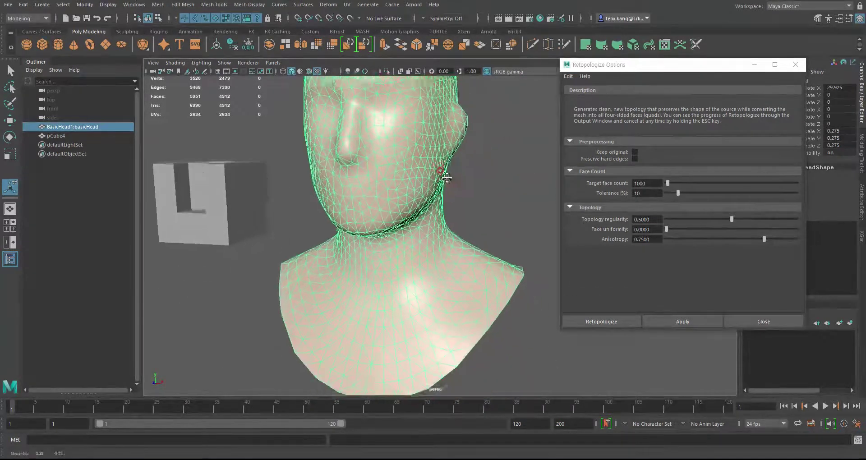
right_click_drag(449, 179, 361, 209, "alt")
left_click_drag(361, 209, 392, 211, "alt")
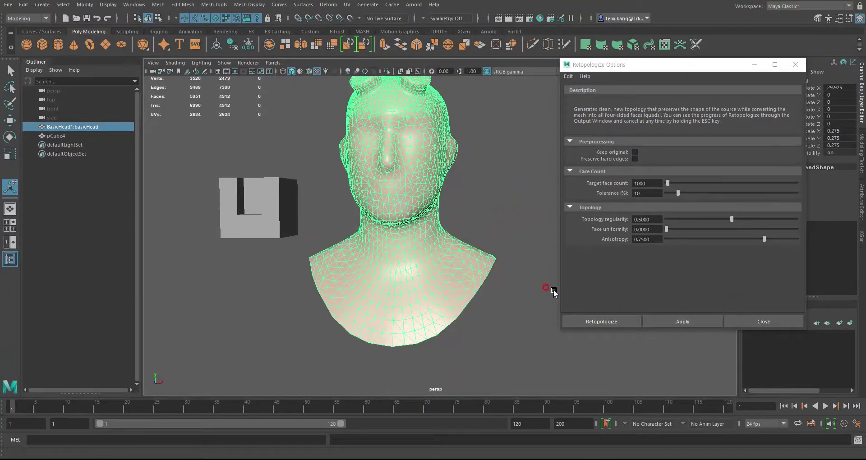
- Retopologize the BasicHead1 bust to a target of 1000 faces and inspect the quads around the face and horns
left_click(670, 321)
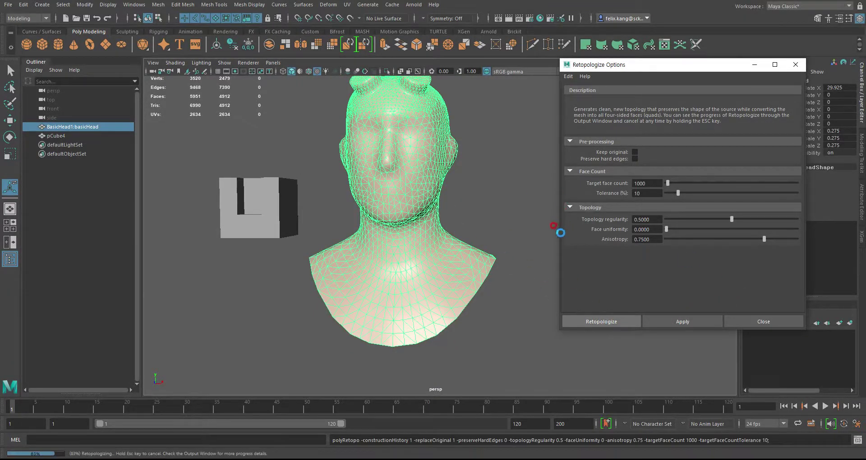
left_click(538, 236)
left_click_drag(466, 215, 462, 270, "alt")
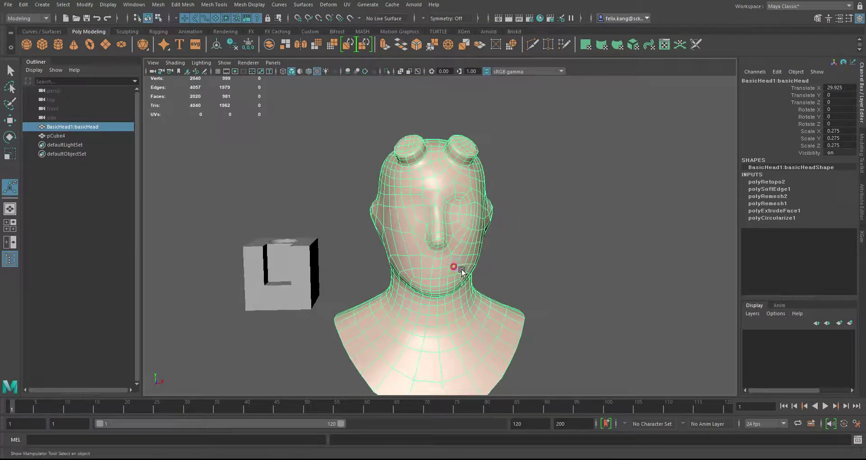
right_click_drag(462, 270, 582, 269, "alt")
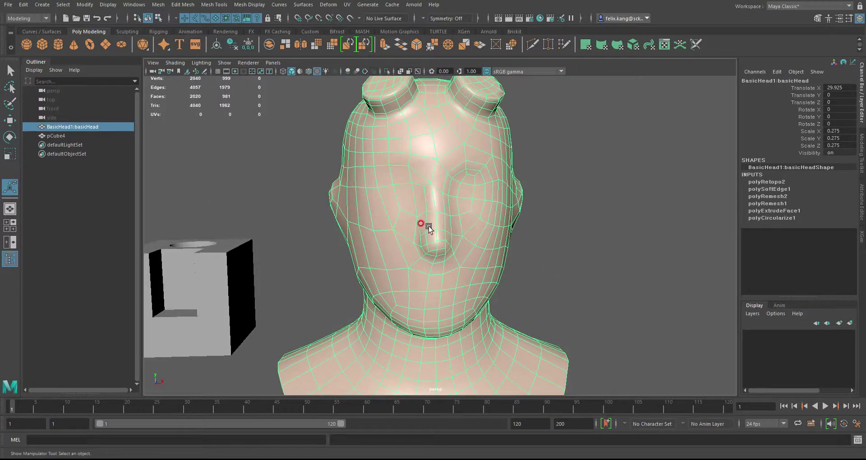
left_click_drag(459, 233, 424, 158, "alt")
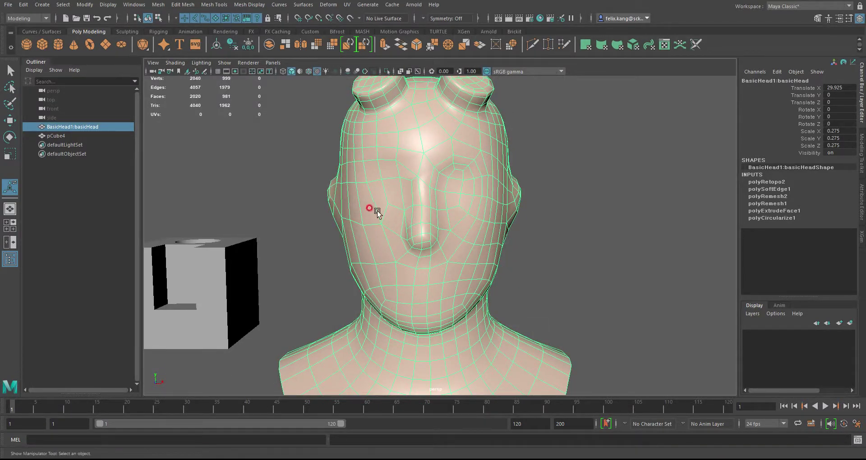
right_click_drag(646, 224, 537, 216, "alt")
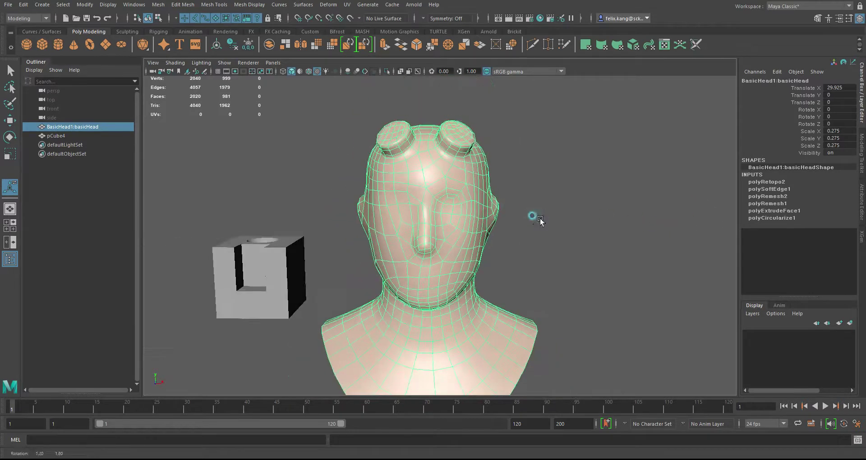
- Undo the bust's retopology and delete the construction history of BasicHead1
key("ctrl+z")
key("ctrl+z")
left_click(633, 206)
left_click(444, 195)
left_click(23, 4)
mouse_move(98, 112)
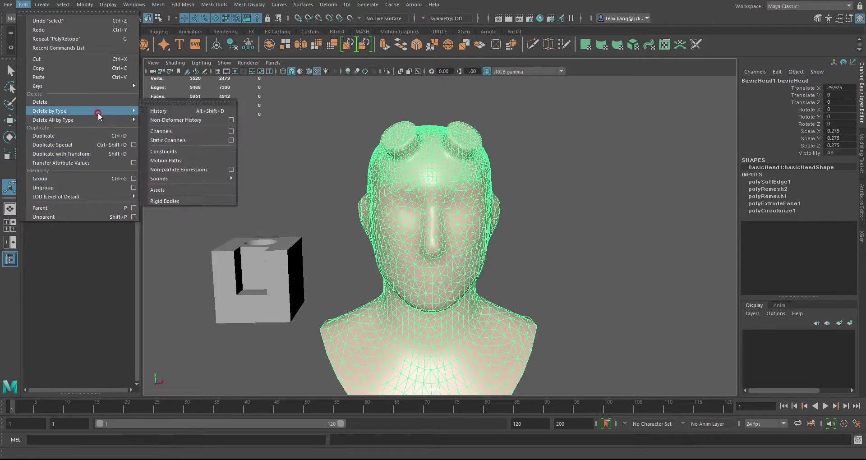
left_click(163, 111)
- Reselect the BasicHead1 bust and retopologize it to a target of 1000 faces
left_click(607, 162)
left_click(470, 178)
right_click_drag(470, 180, 457, 191, "alt")
middle_click_drag(458, 190, 434, 181, "alt")
right_click_drag(434, 181, 487, 194, "alt")
left_click(318, 70)
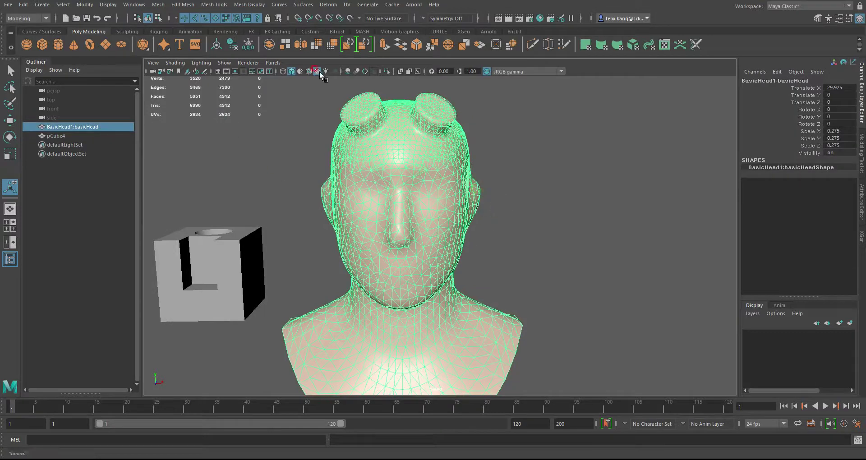
left_click(195, 4)
mouse_move(158, 5)
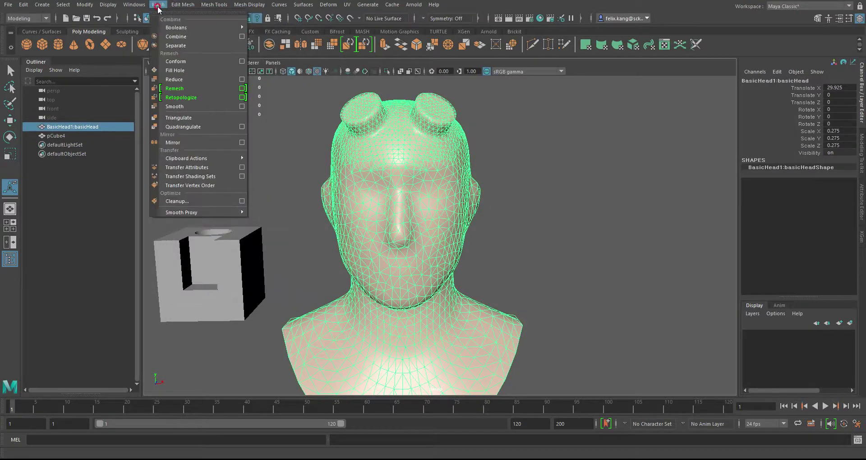
left_click(202, 98)
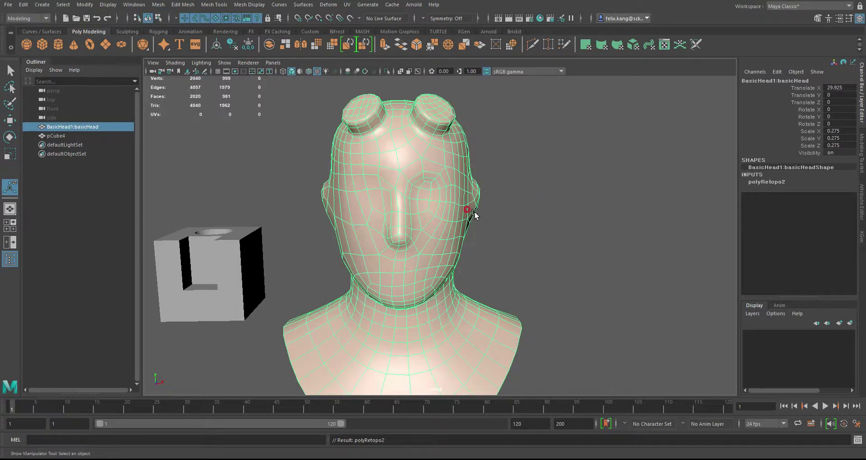
- Expand the bust's polyRetopo2 input settings and examine the quads across the face, neck and shoulders
right_click_drag(468, 213, 692, 193, "alt")
left_click(775, 182)
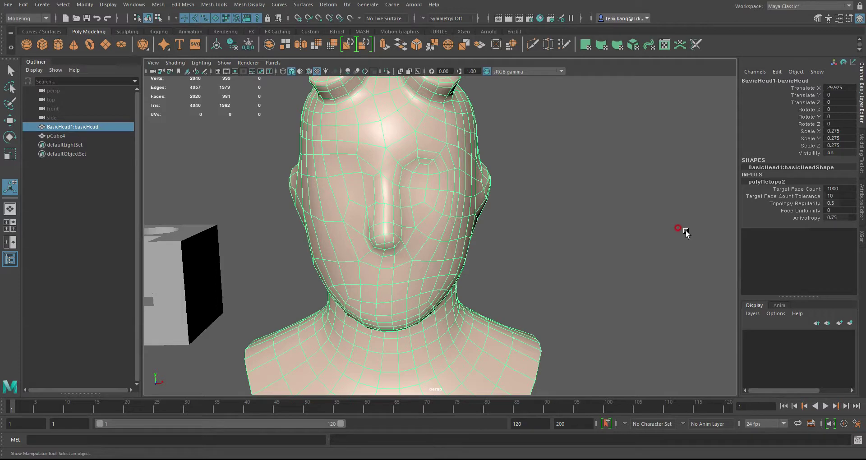
left_click_drag(681, 222, 573, 215, "alt")
right_click_drag(629, 248, 589, 222, "alt")
left_click_drag(589, 223, 572, 216, "alt")
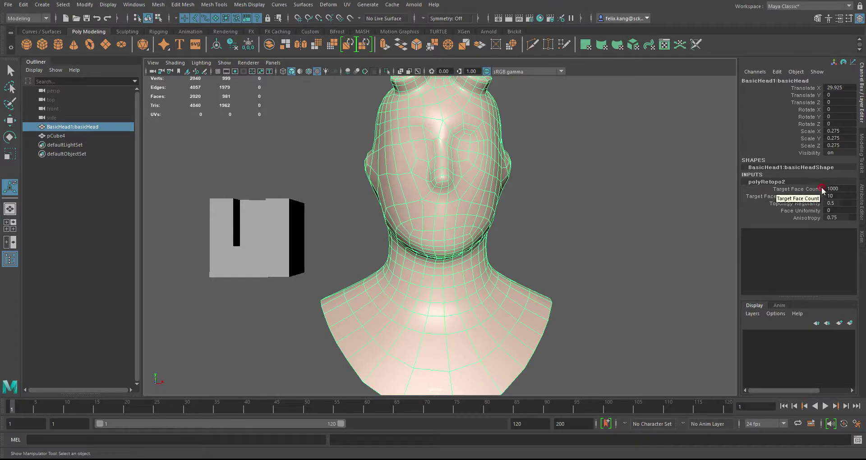
left_click_drag(685, 197, 586, 194, "alt")
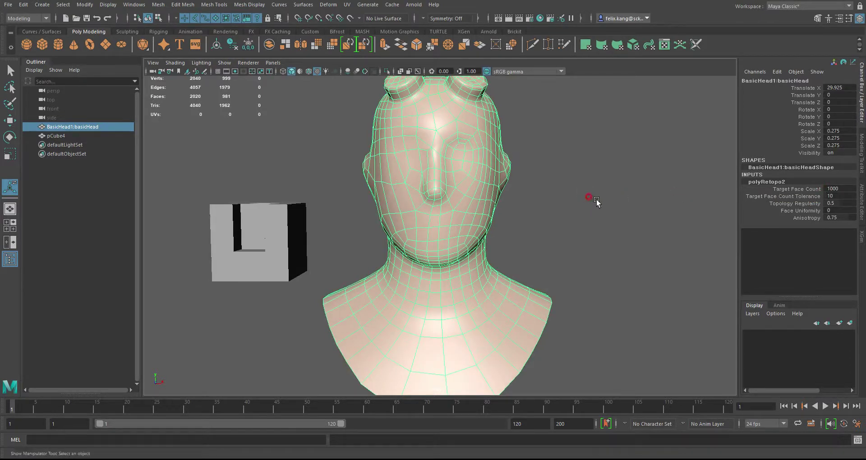
- Set the bust's Target Face Count to 2000 and inspect the quads around the face and horns
left_click(850, 190)
type("0")
key("Return")
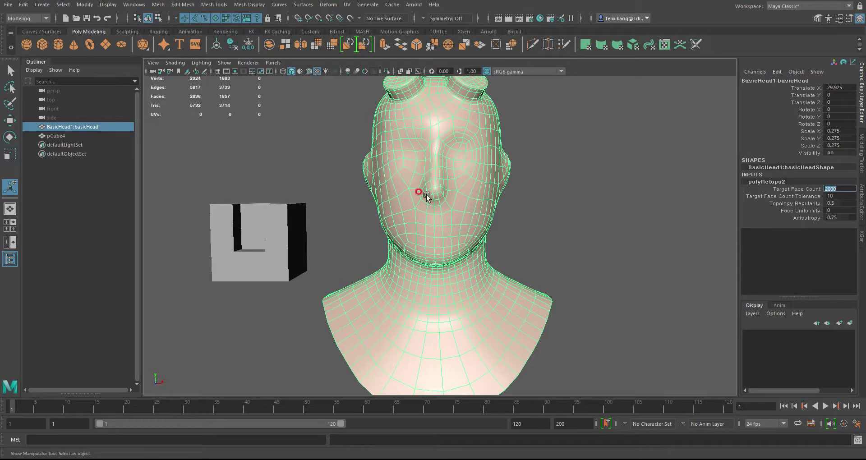
left_click_drag(448, 146, 495, 170, "alt")
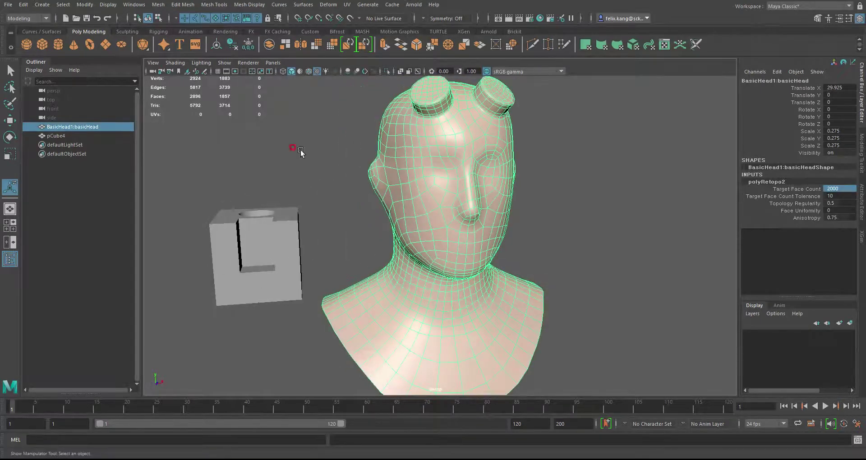
left_click_drag(492, 180, 432, 200, "alt")
right_click_drag(432, 200, 554, 206, "alt")
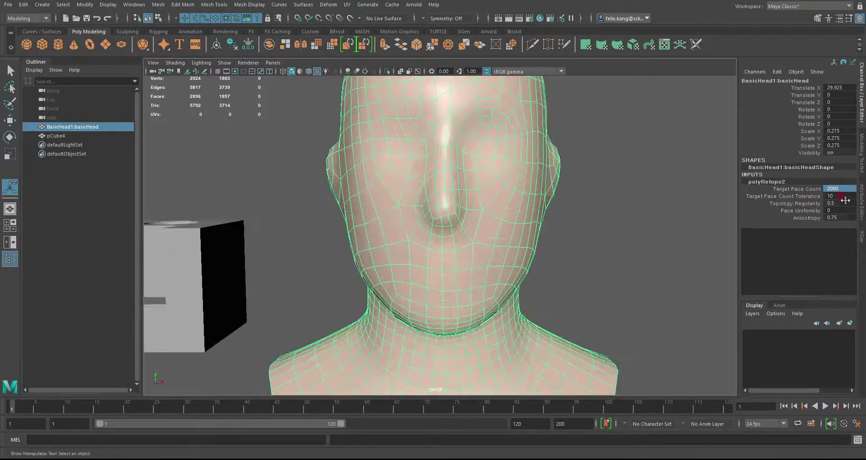
- Set the bust's Target Face Count to 3000 and inspect the quads on the face, chin and neck
double_click(847, 189)
key("Return")
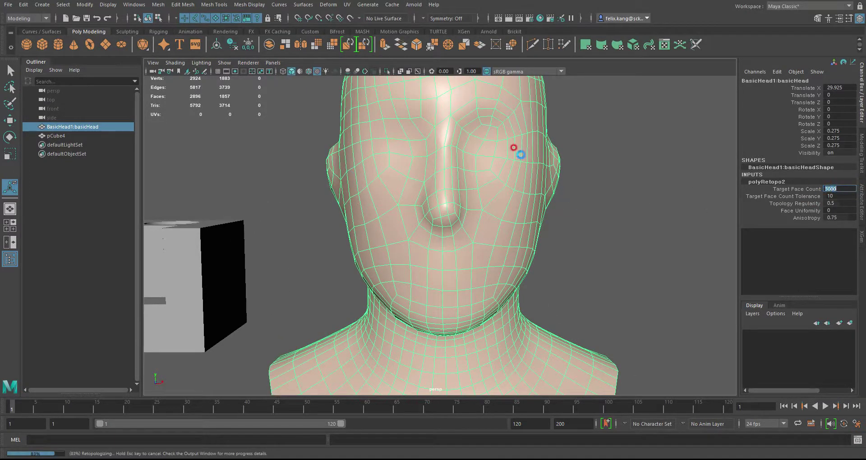
left_click_drag(488, 198, 471, 212, "alt")
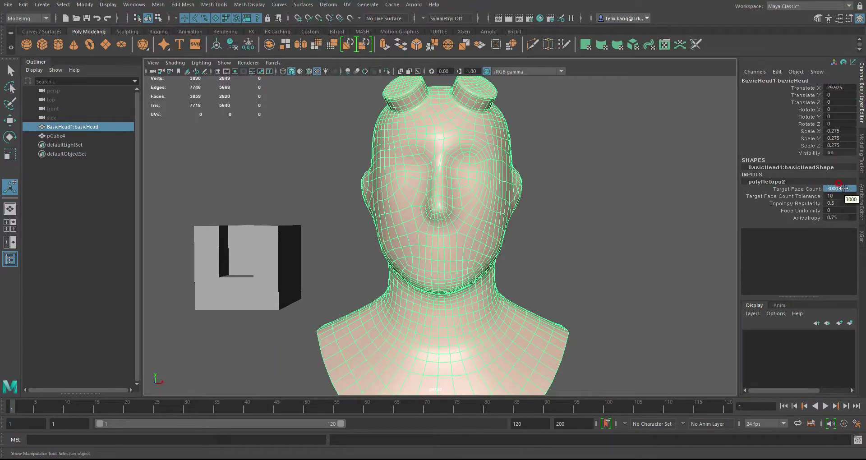
left_click_drag(542, 189, 456, 199, "alt")
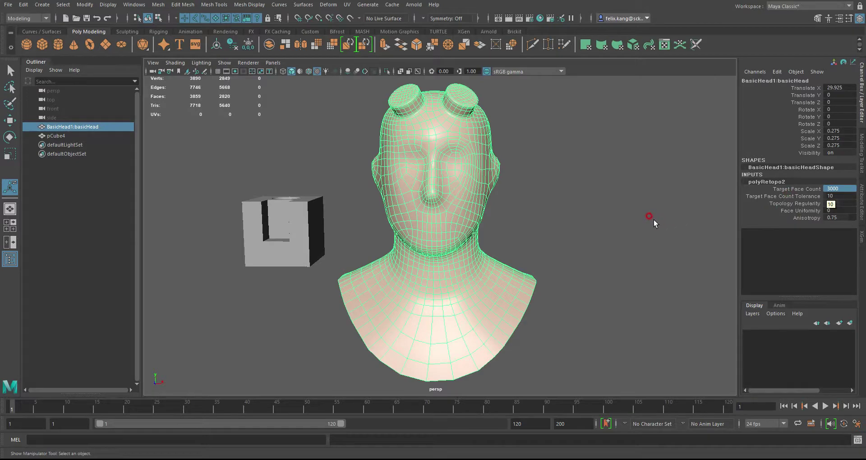
left_click_drag(638, 215, 560, 209, "alt")
right_click_drag(561, 209, 600, 237, "alt")
left_click_drag(603, 238, 621, 212, "alt")
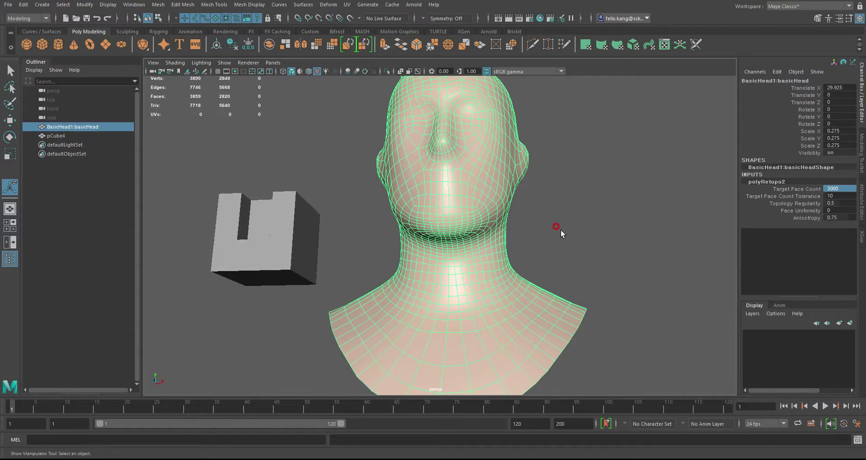
mouse_move(464, 224)
left_mouse_down("alt")
mouse_move(518, 248)
mouse_move(470, 238)
left_mouse_up("alt")
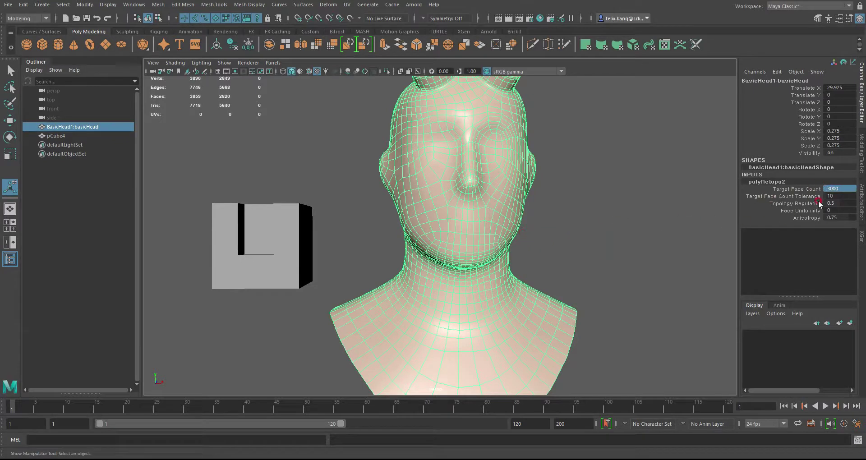
- Set the bust's Topology Regularity to 1 and inspect the edge flow around the eyes, nose and horns
double_click(840, 204)
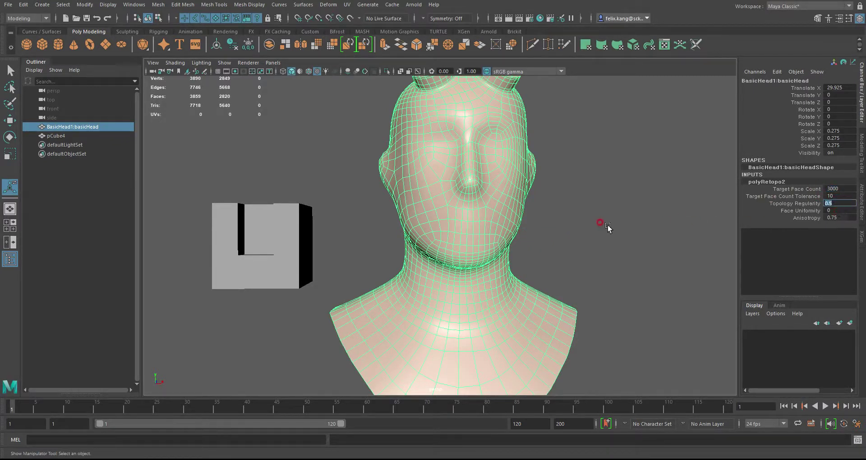
mouse_move(543, 229)
left_mouse_down("alt")
mouse_move(537, 215)
mouse_move(542, 231)
left_mouse_up("alt")
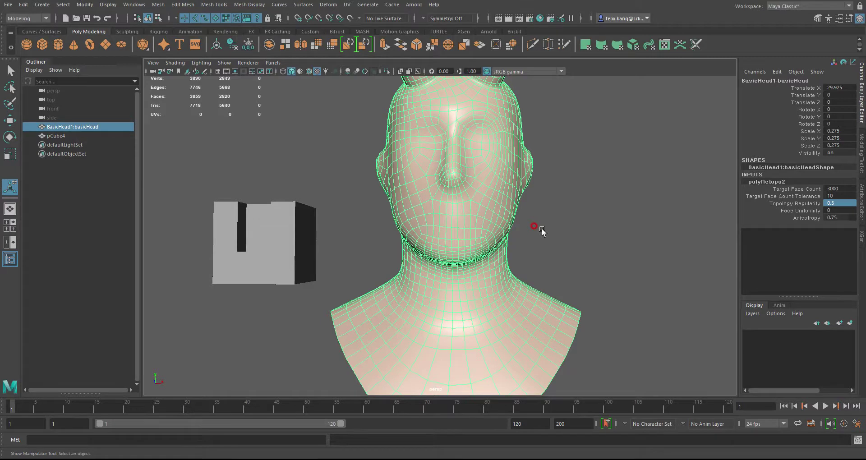
key("1")
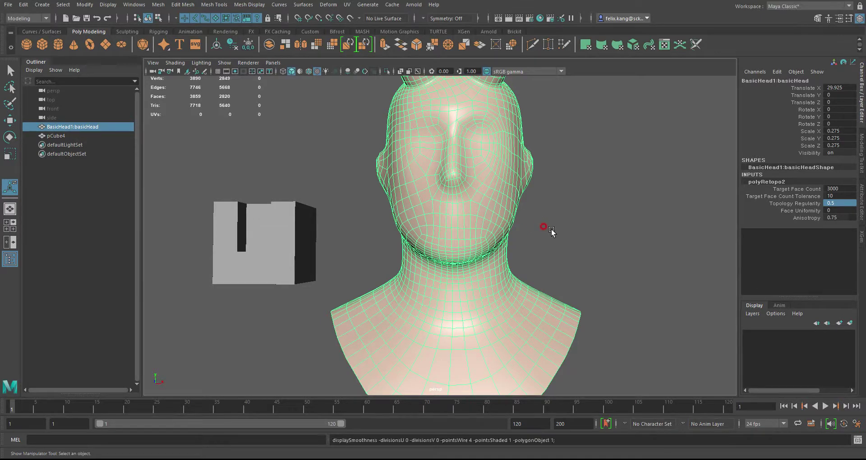
double_click(847, 205)
type("1")
key("Return")
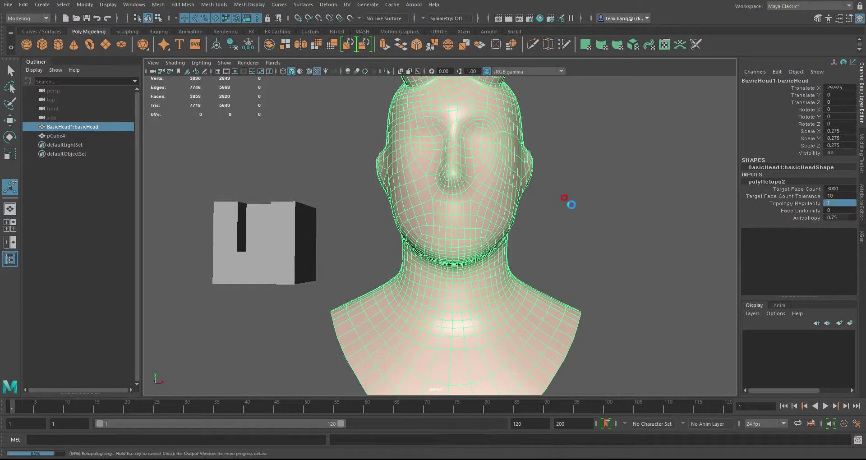
left_click_drag(538, 131, 552, 191, "alt")
scroll(537, 197, "up", 3)
left_click_drag(458, 217, 491, 216, "alt")
left_click_drag(428, 142, 497, 194, "alt")
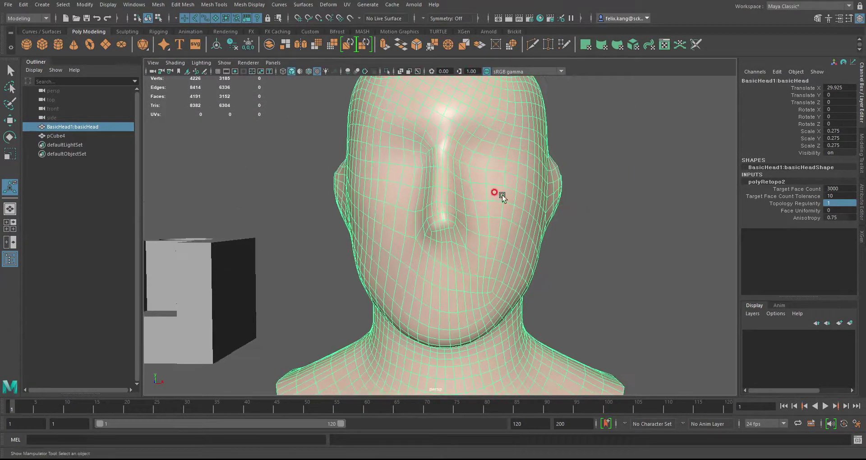
left_click_drag(514, 163, 543, 201, "alt")
- Set the bust's Topology Regularity to 0 and inspect the edge flow on the face
left_click(841, 203)
key("Return")
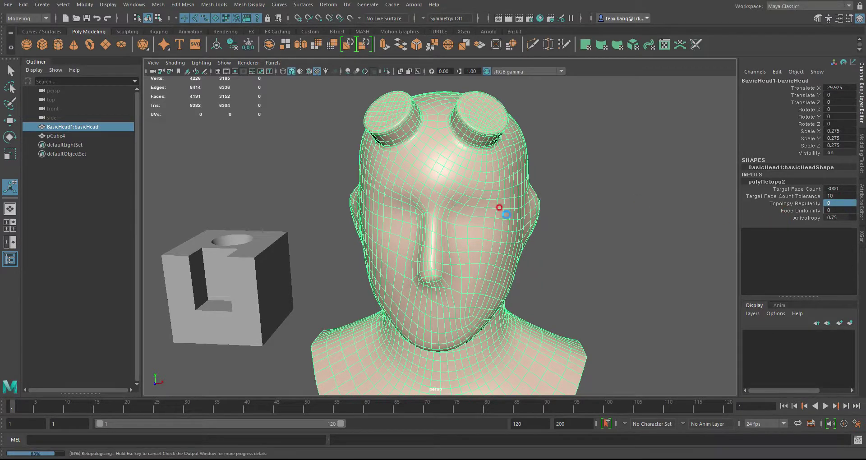
left_click_drag(460, 218, 482, 195, "alt")
mouse_move(507, 156)
left_mouse_down("alt")
mouse_move(496, 153)
mouse_move(516, 150)
left_mouse_up("alt")
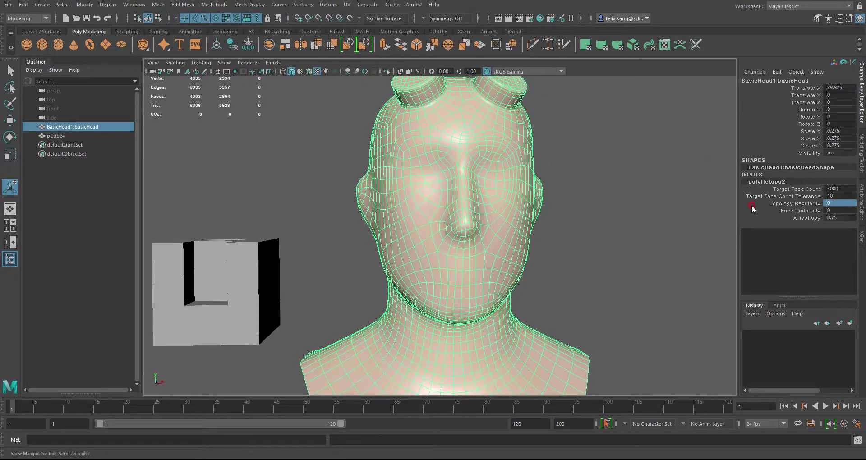
- Return the bust's Topology Regularity to 0.5 and check the edge flow around the eyes and nose
double_click(838, 203)
type("0.5")
key("Return")
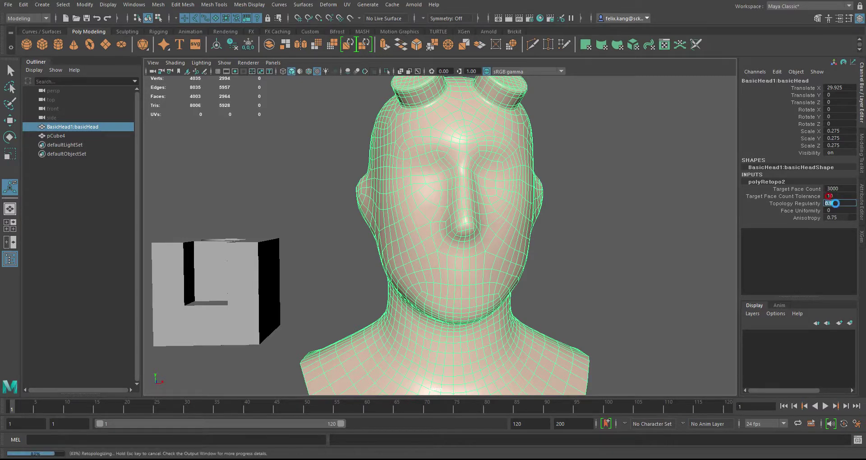
left_click_drag(534, 203, 537, 229, "alt")
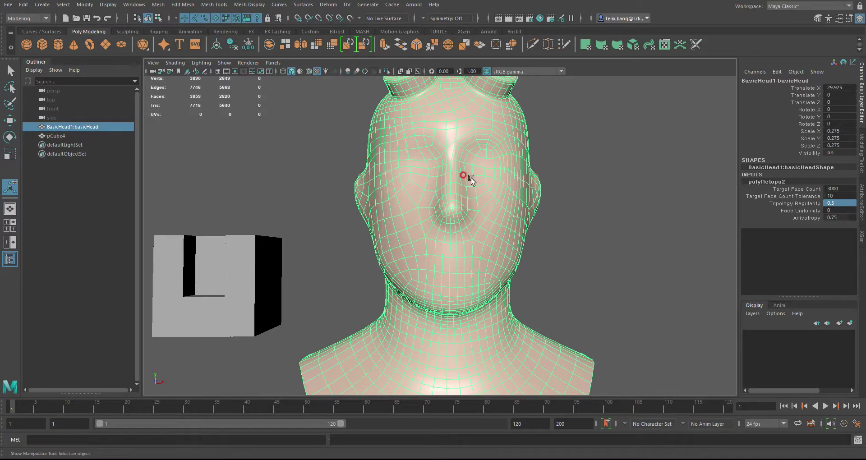
scroll(470, 179, "down", 3)
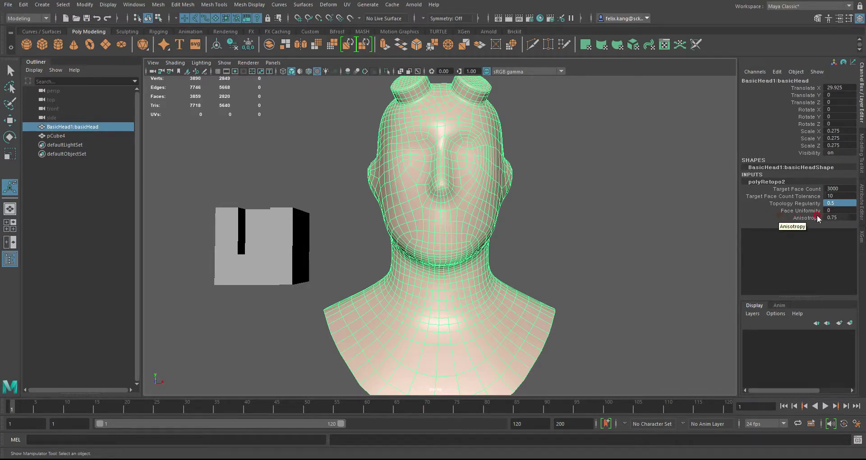
- Set the bust's Face Uniformity to 1 and compare the quad sizes on the chin, neck and face
scroll(496, 243, "up", 5)
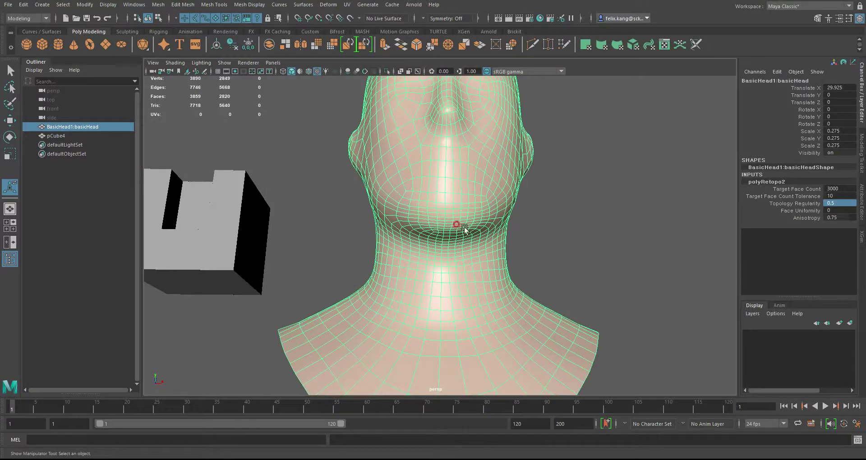
double_click(853, 210)
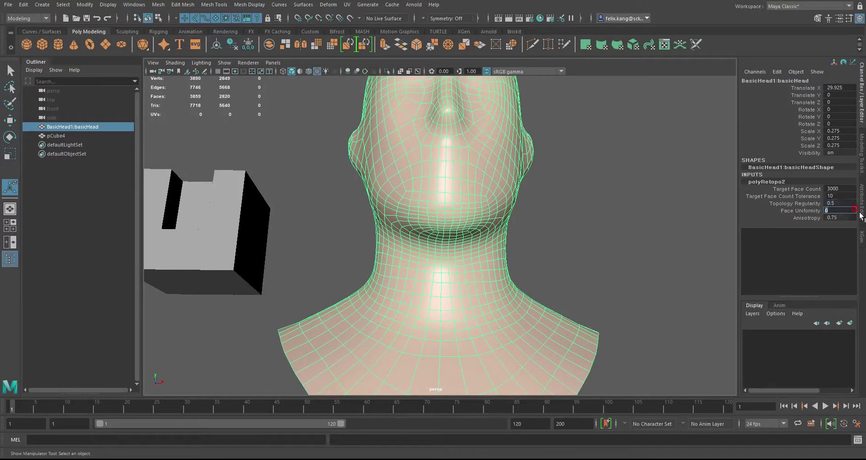
left_click_drag(645, 249, 623, 236, "alt")
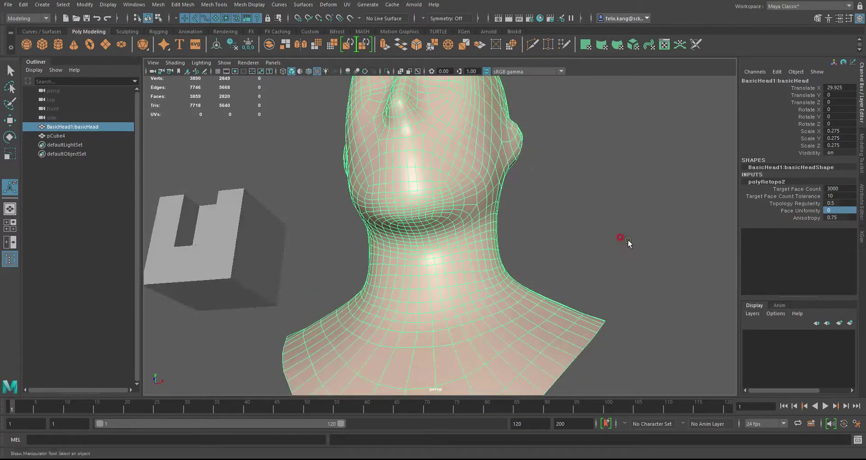
key("1")
double_click(843, 208)
type("1")
key("Return")
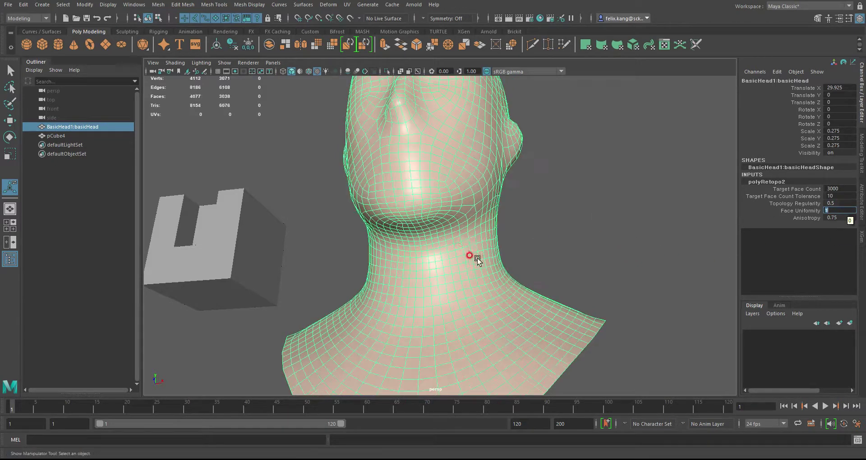
left_click_drag(441, 221, 433, 197, "alt")
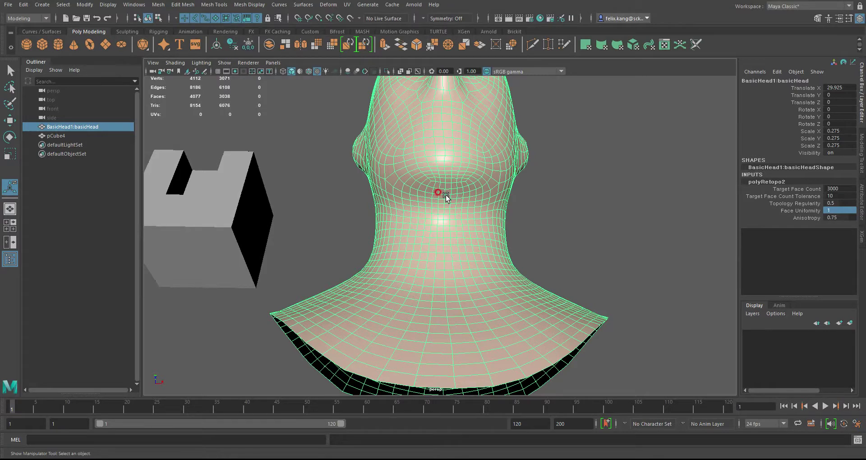
left_click_drag(446, 197, 481, 199, "alt")
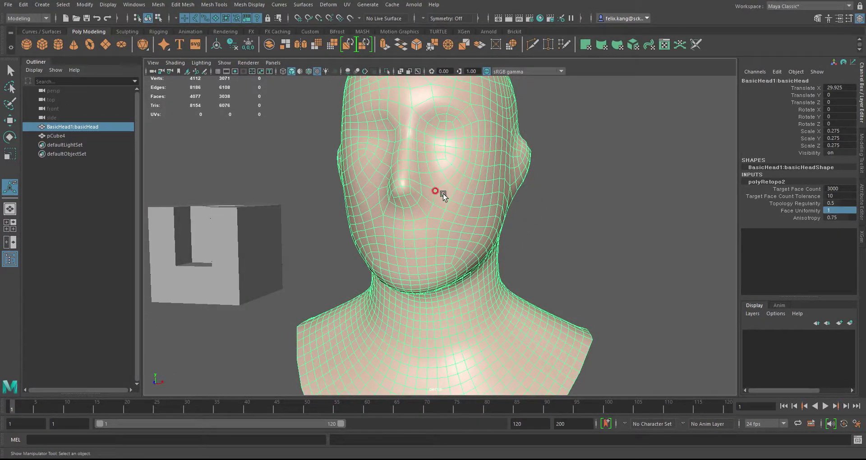
left_click_drag(463, 239, 478, 190, "alt")
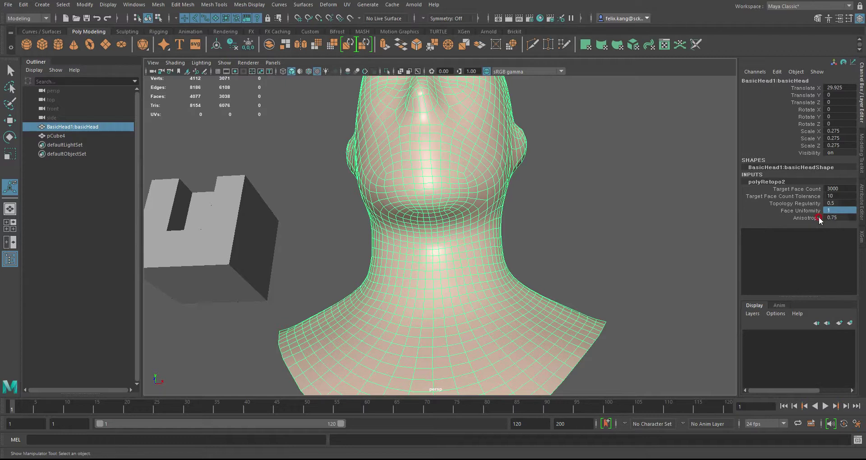
- Return the bust's Face Uniformity to 0 and set its Anisotropy to 0
double_click(840, 210)
key("Return")
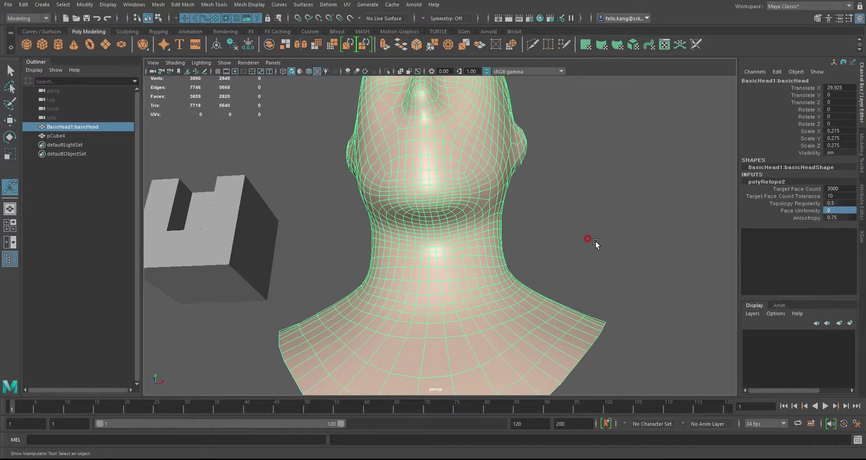
left_click_drag(524, 258, 570, 225, "alt")
left_click_drag(551, 185, 554, 222, "alt")
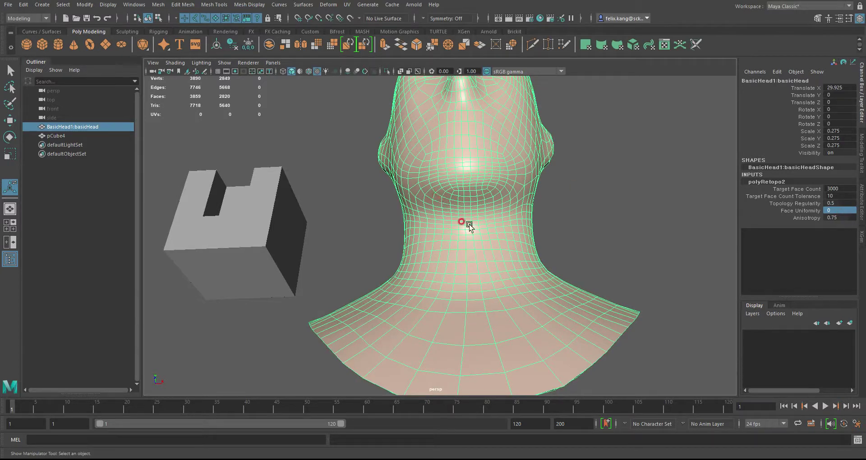
left_click(845, 217)
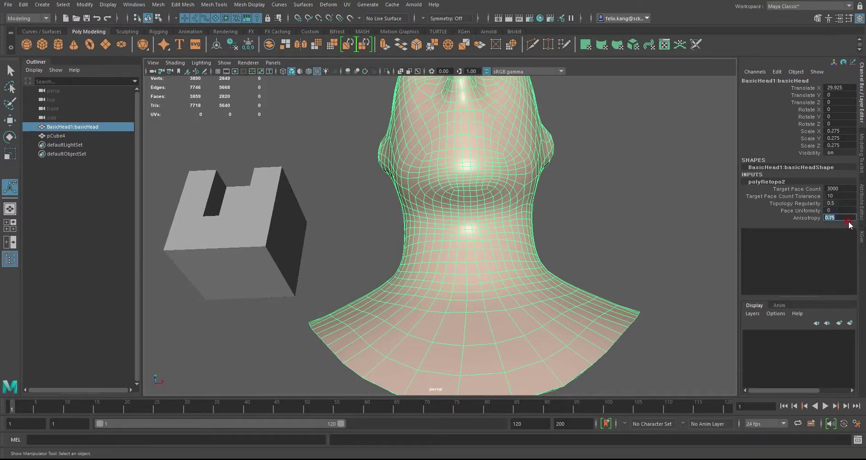
key("Return")
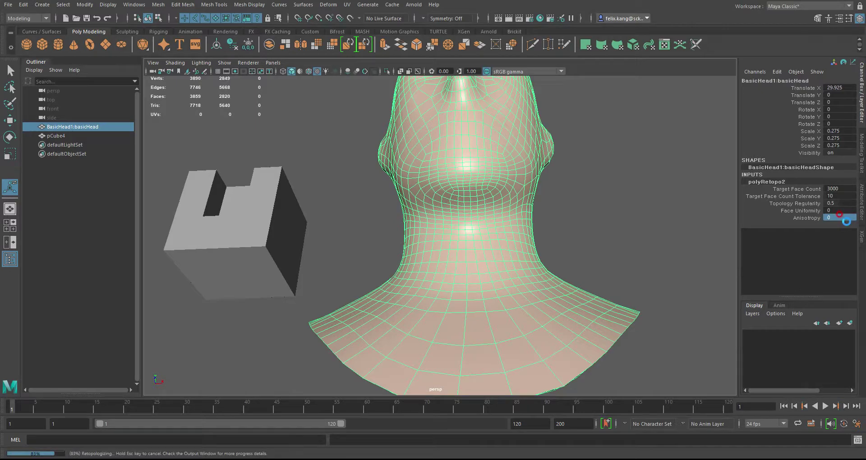
- Inspect the bust's mesh at zero Anisotropy, then set Anisotropy to 1 and compare the quads on the chin, neck and shoulders
left_click_drag(532, 189, 543, 212, "alt")
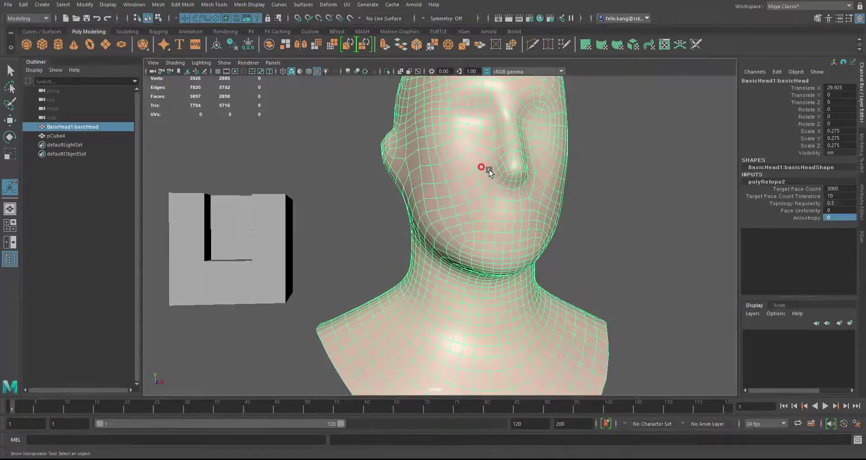
left_click_drag(539, 276, 540, 222, "alt")
left_click_drag(502, 193, 500, 221, "alt")
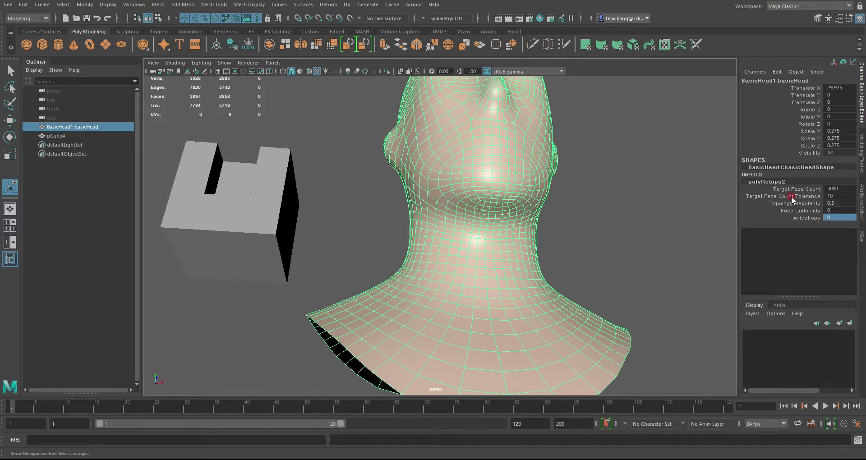
double_click(842, 216)
type("1")
key("Return")
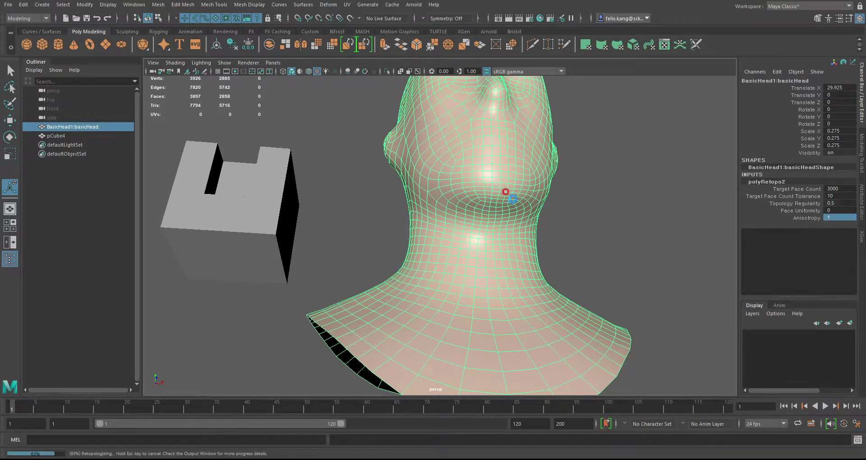
left_click_drag(539, 202, 530, 221, "alt")
left_click_drag(655, 239, 628, 205, "alt")
key("1")
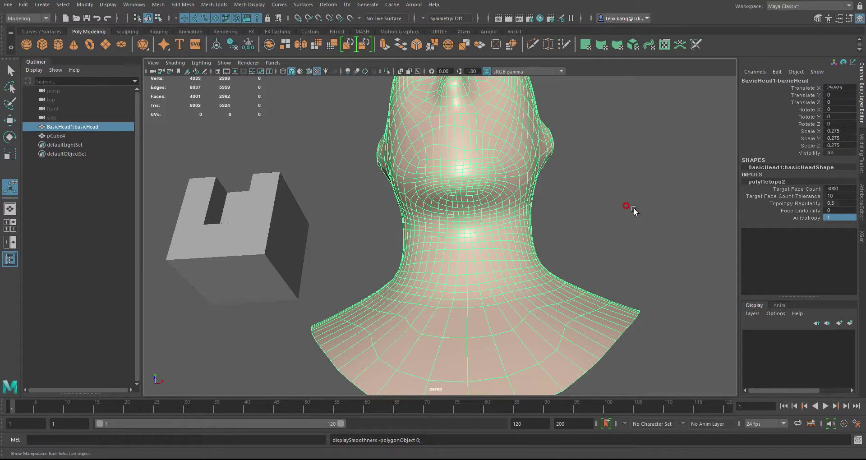
- Return the bust's Anisotropy to 0 and check the quad layout on the neck and face
double_click(836, 217)
key("Return")
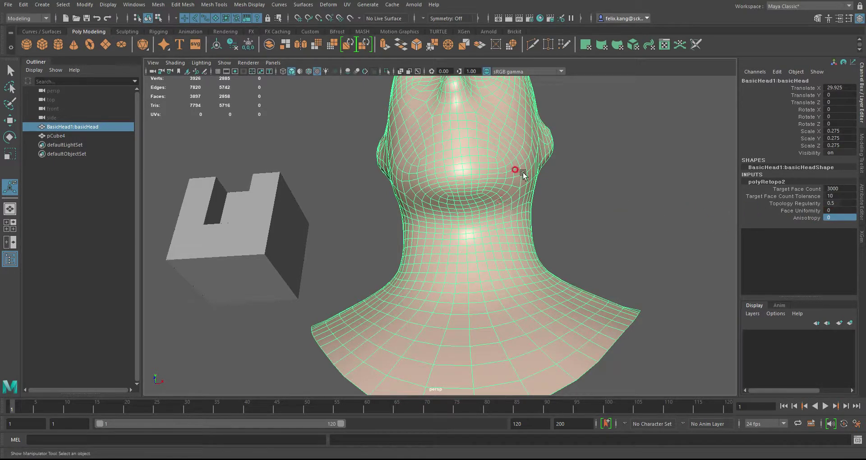
left_click_drag(522, 175, 522, 201, "alt")
right_click_drag(522, 202, 546, 202, "alt")
left_click_drag(546, 201, 536, 222, "alt")
- Set the bust's Face Uniformity to 1 and its Topology Regularity to 0, and check the edge flow on the face
double_click(838, 203)
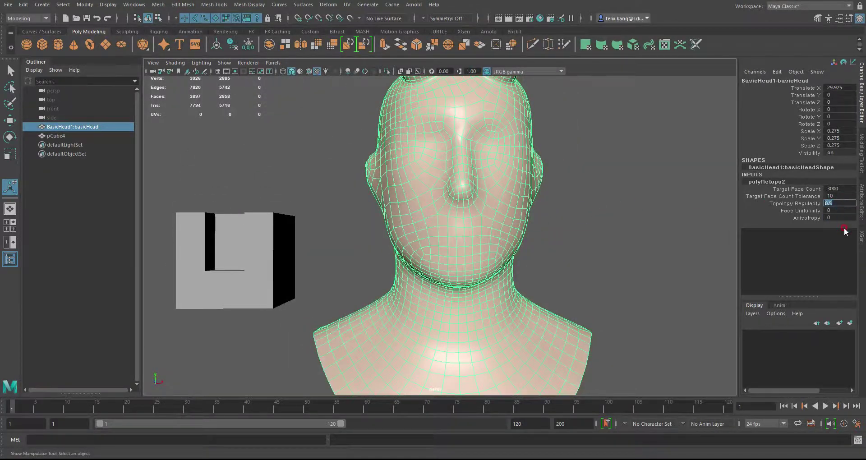
double_click(850, 211)
type("1")
key("Return")
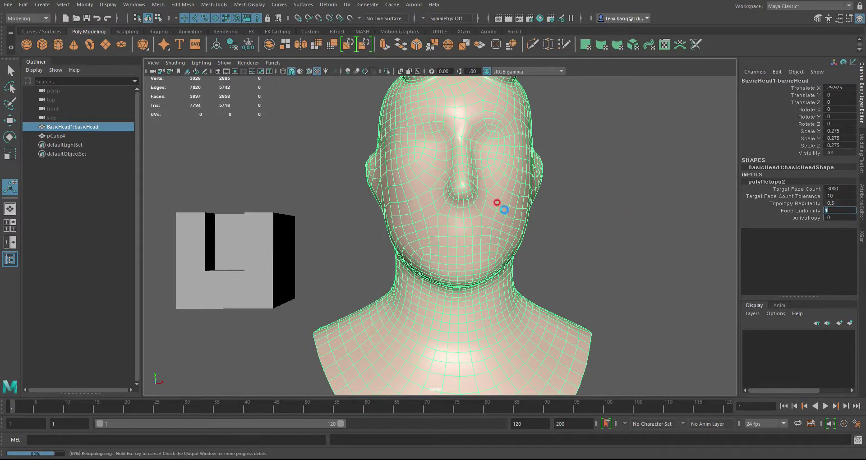
double_click(846, 202)
type("0")
key("Return")
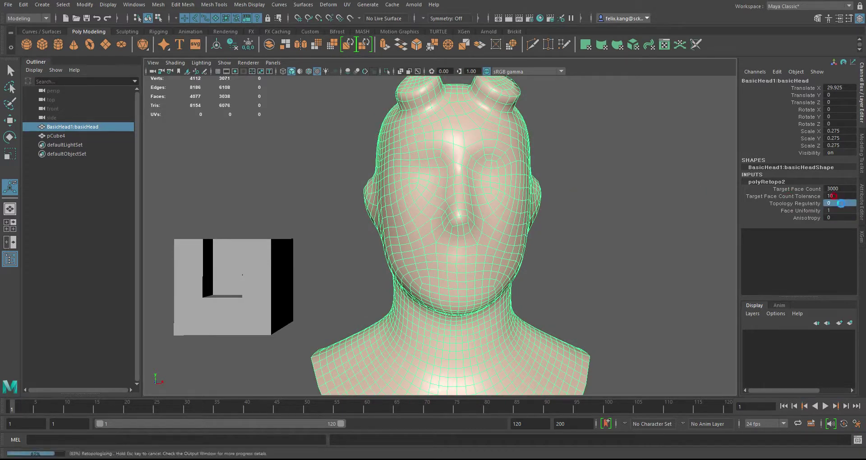
left_click_drag(483, 194, 458, 201, "alt")
- Set the bust's Face Uniformity back to 0 and inspect the face and neck topology from several angles
double_click(840, 211)
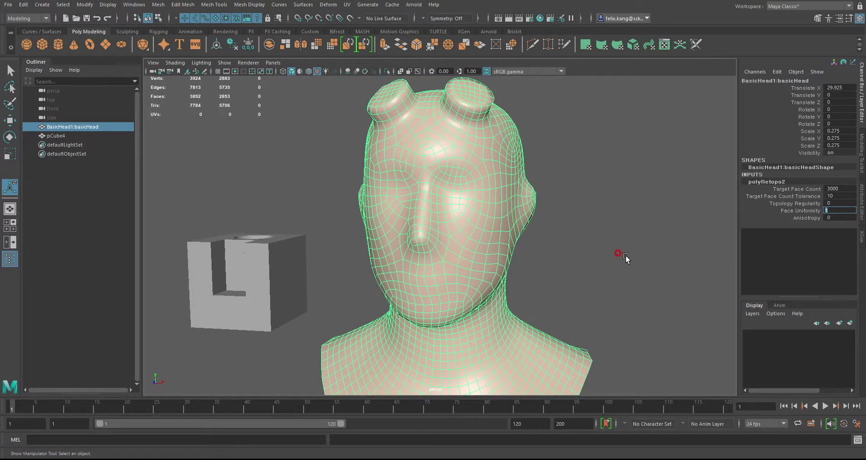
key("Return")
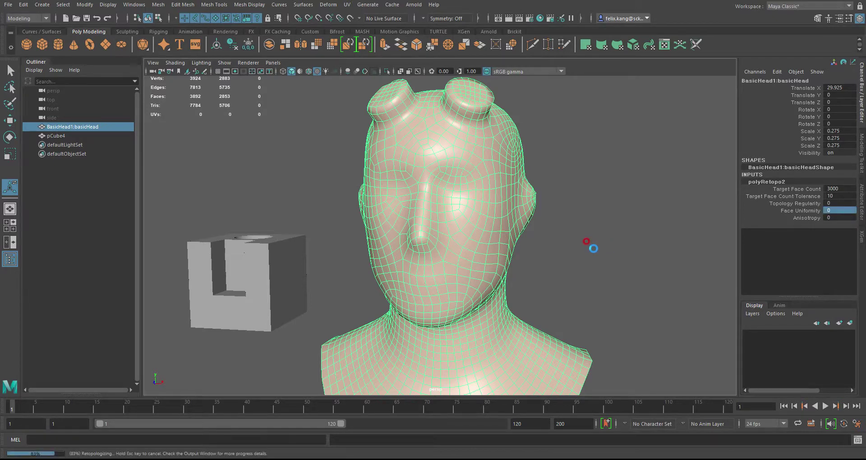
left_click_drag(529, 238, 491, 218, "alt")
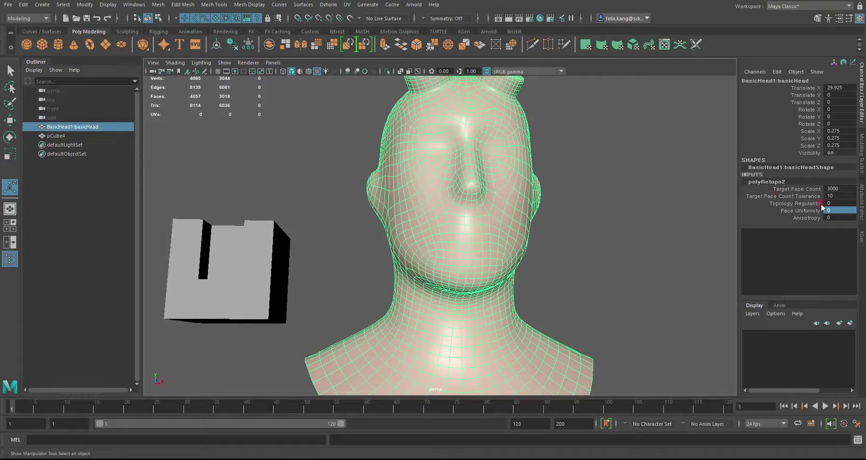
left_click_drag(596, 199, 561, 205, "alt")
left_click(578, 236)
left_click_drag(578, 236, 546, 241, "alt")
left_click(548, 209)
key("f")
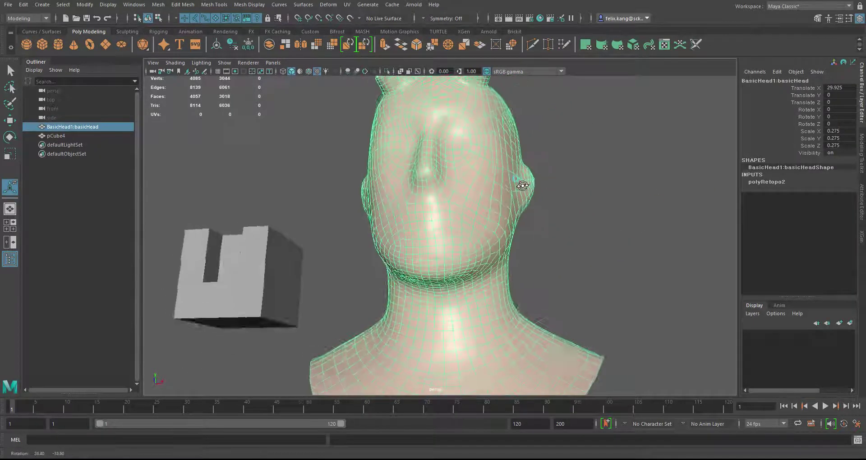
- Reopen the polyRetopo2 settings, raise the Target Face Count to 4000, and inspect the denser mesh on the head and horns
left_click(773, 183)
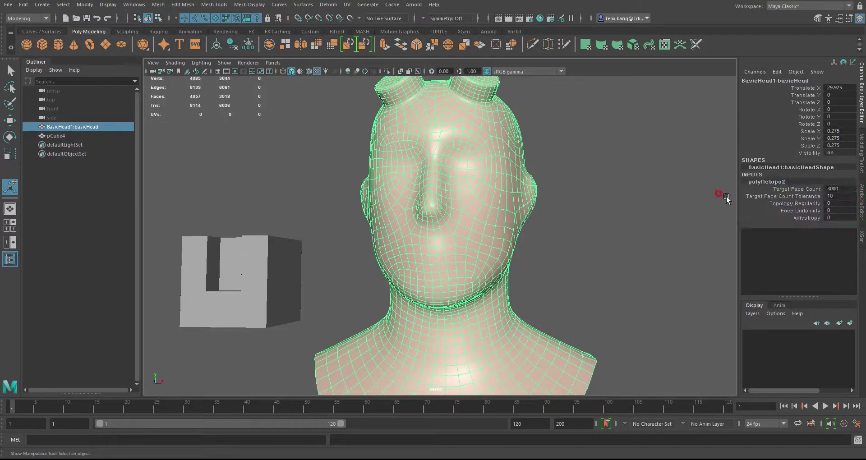
left_click_drag(605, 189, 580, 194, "alt")
double_click(836, 189)
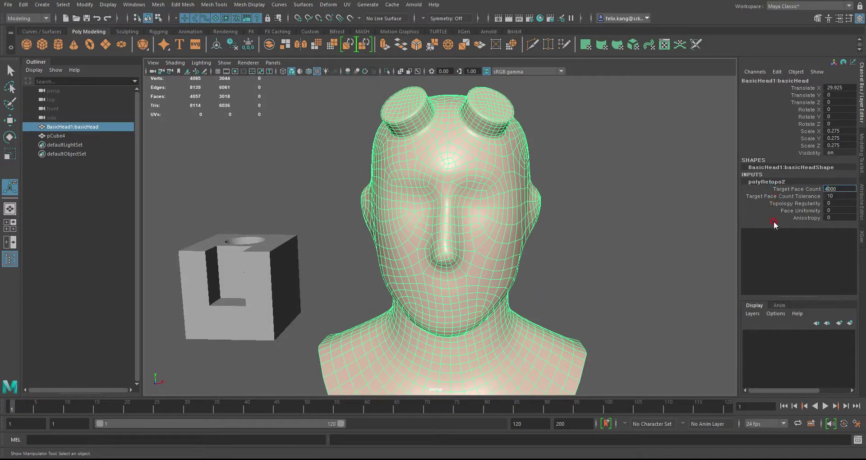
type("4000")
key("Return")
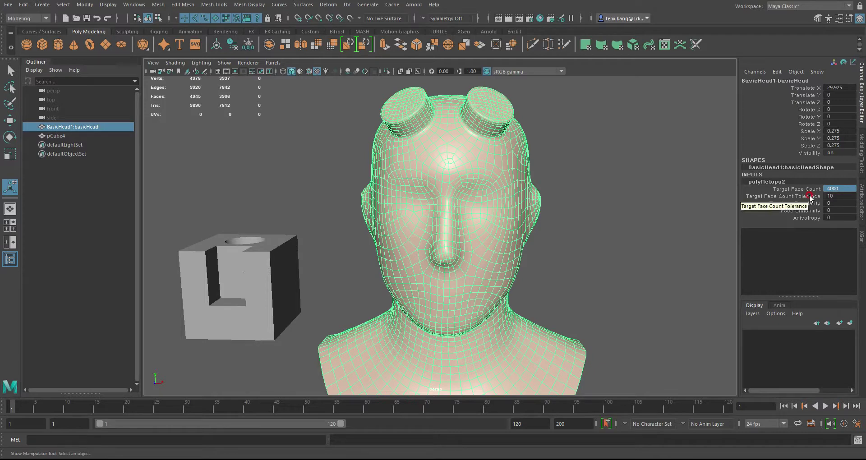
left_click_drag(574, 257, 632, 245, "alt")
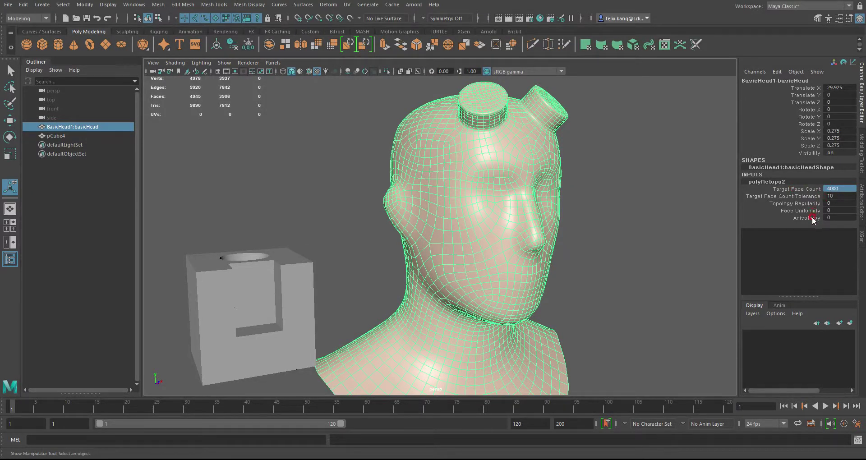
mouse_move(567, 234)
left_mouse_down("alt")
mouse_move(576, 230)
mouse_move(561, 240)
left_mouse_up("alt")
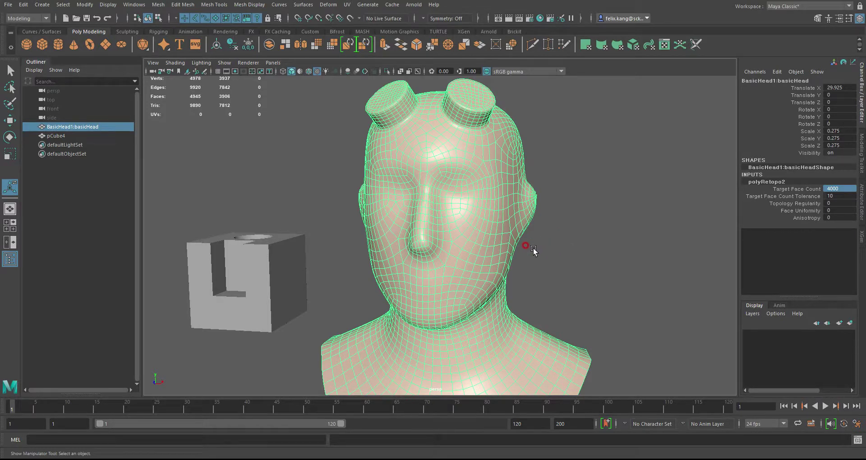
left_click(163, 6)
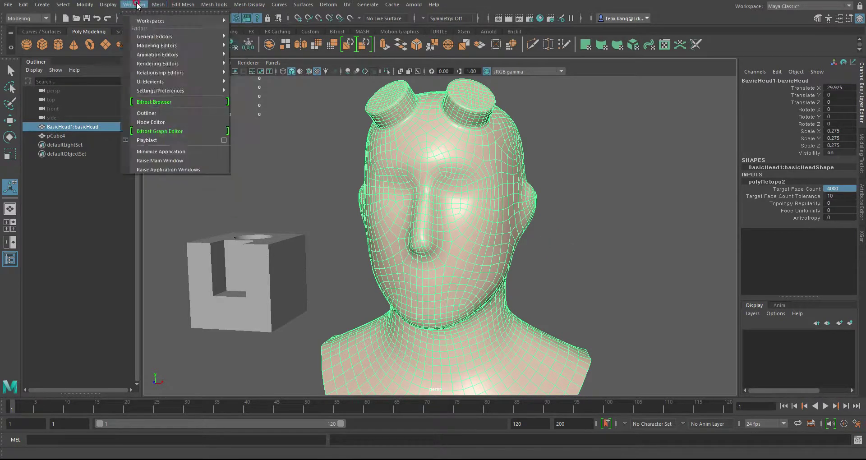